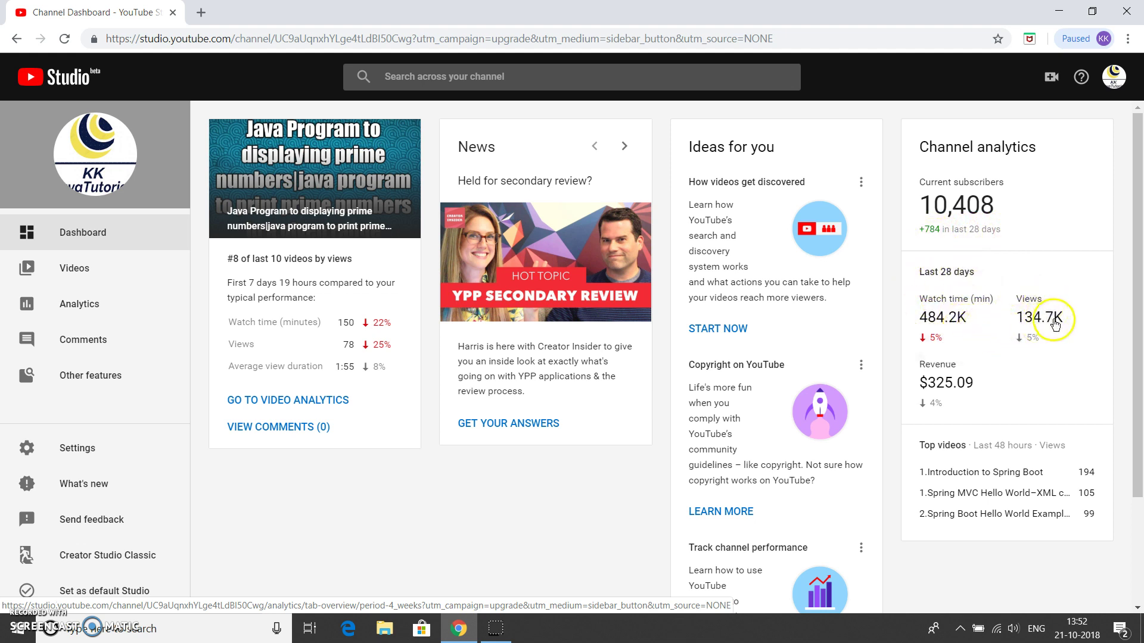
- Open the channel's list of uploaded videos and look through their visibility, monetization, views, comments and likes
mouse_move(955, 411)
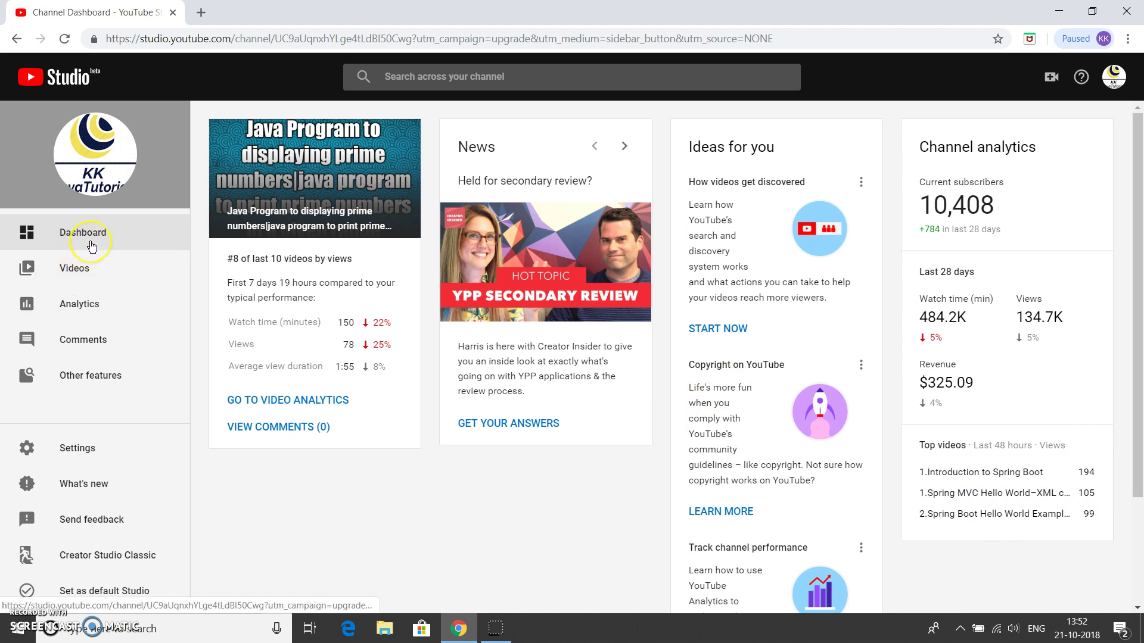
left_click(81, 273)
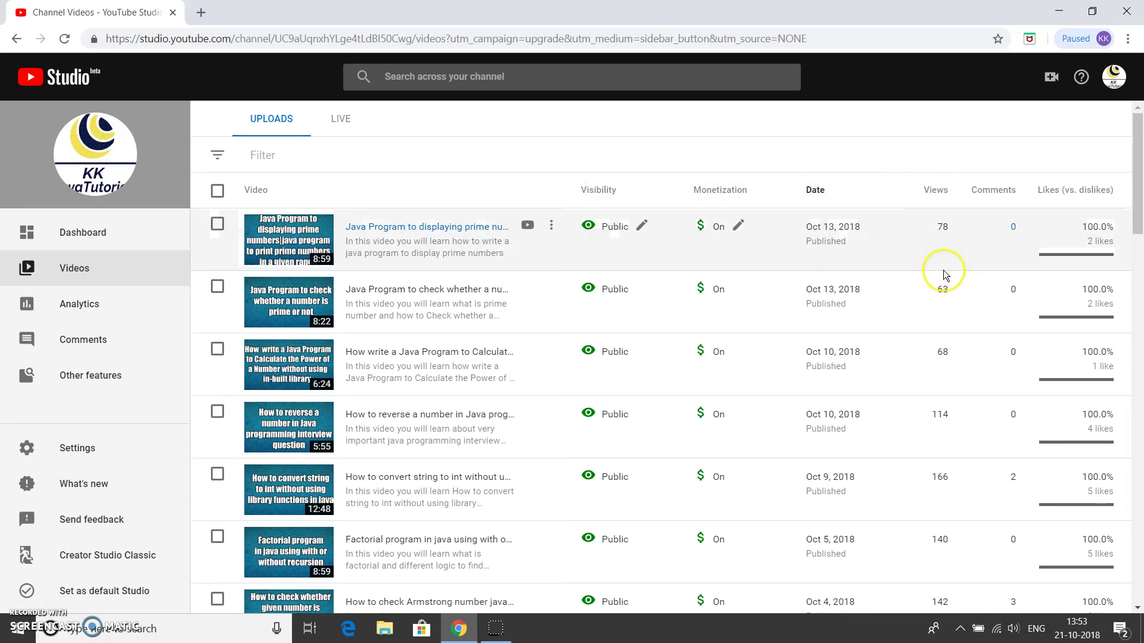
scroll(1025, 340, "down", 5)
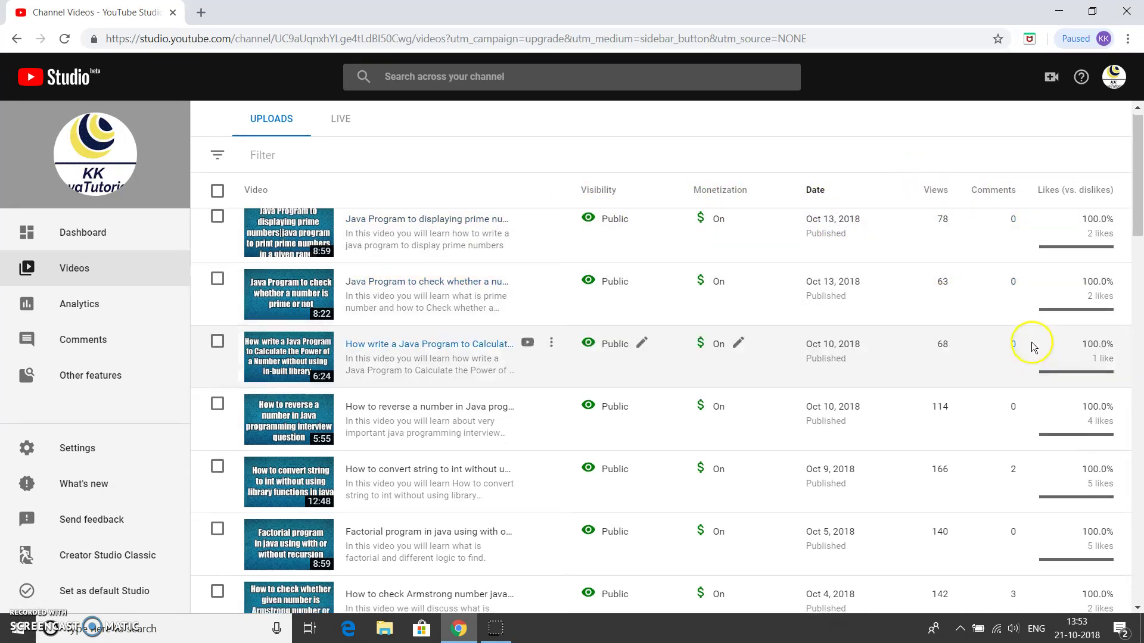
scroll(1019, 327, "down", 20)
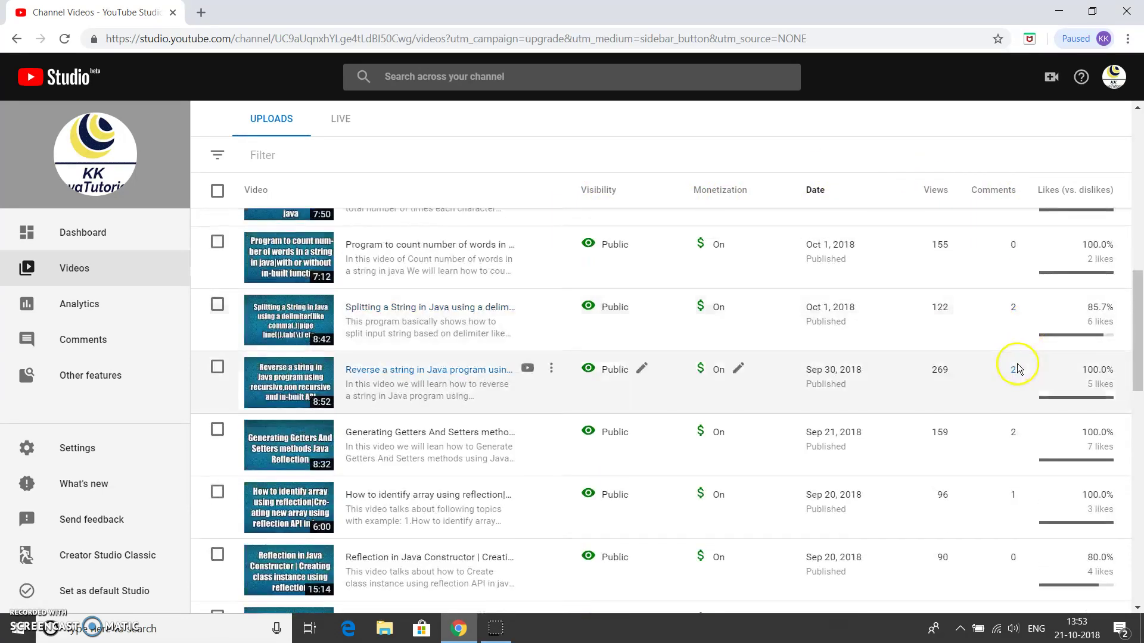
scroll(1013, 387, "up", 20)
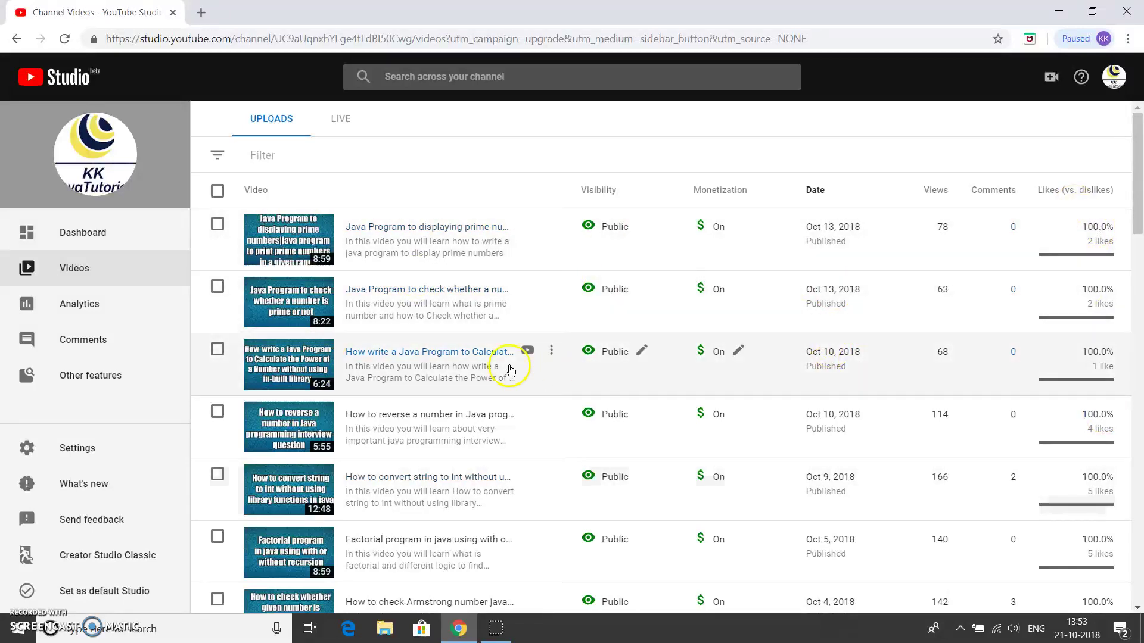
- Open the channel analytics overview, dismiss the time range notice, and review the performance graph, top videos and latest activity
left_click(82, 310)
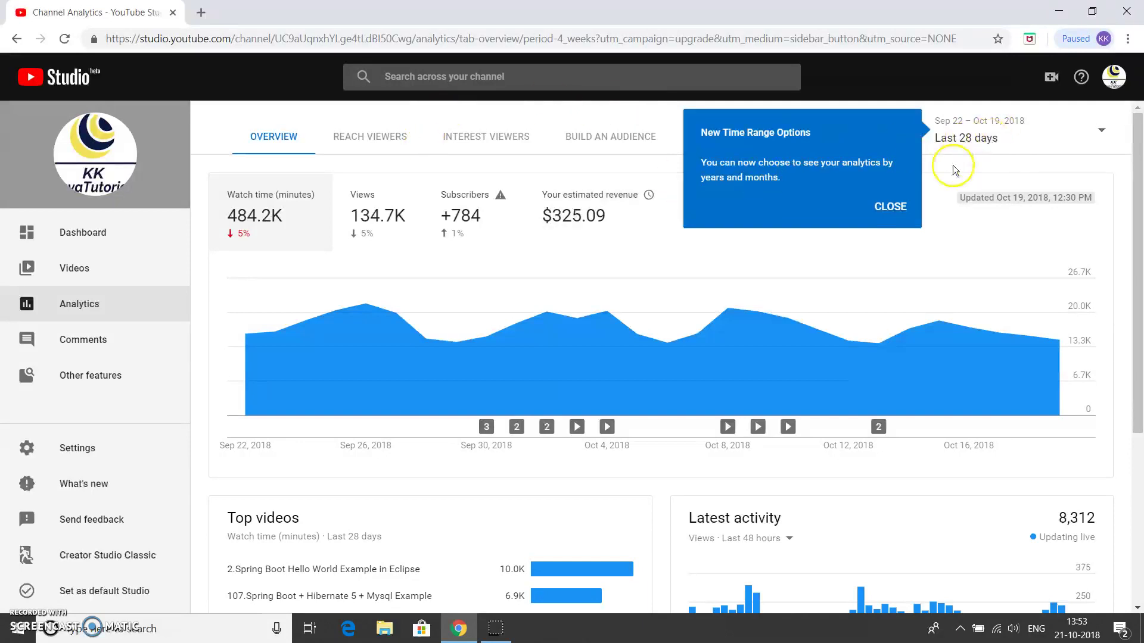
left_click(887, 207)
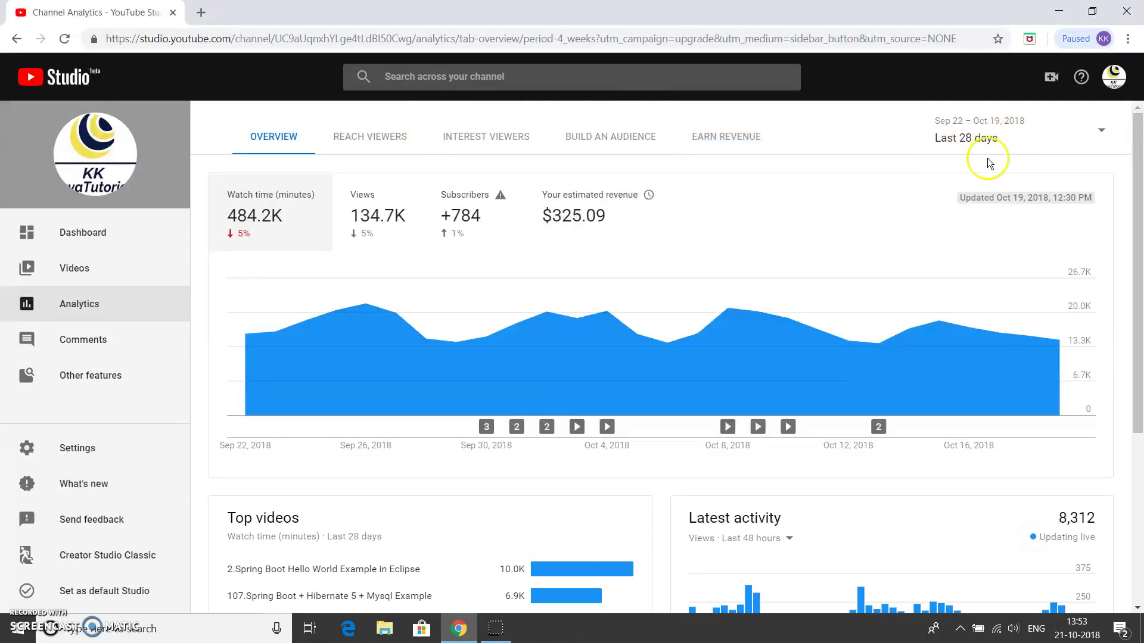
mouse_move(829, 409)
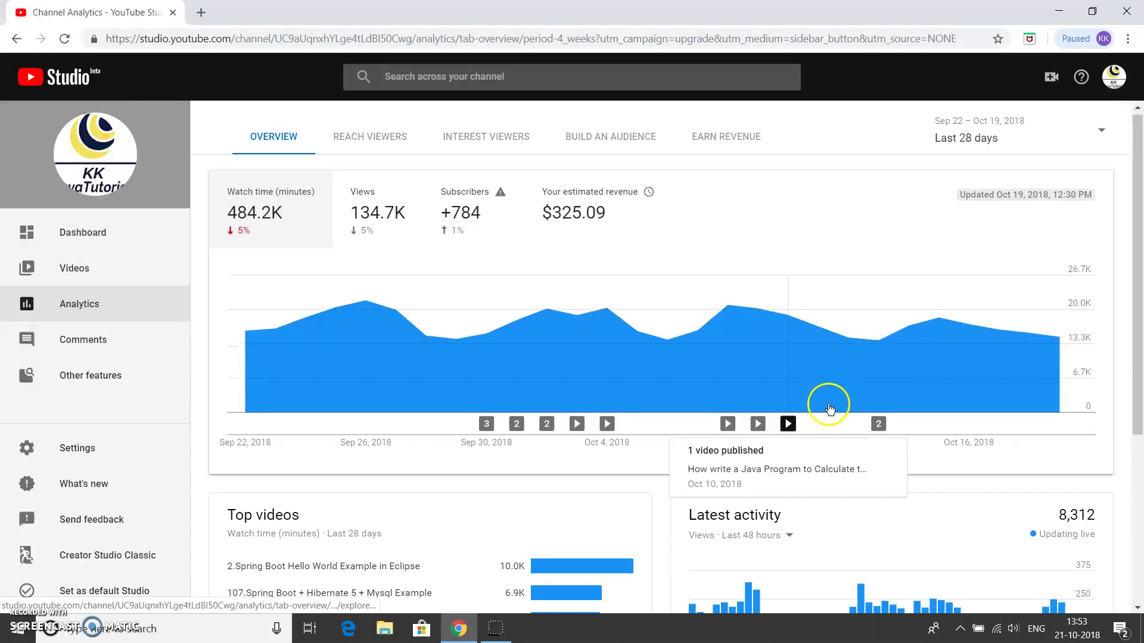
scroll(829, 408, "down", 4)
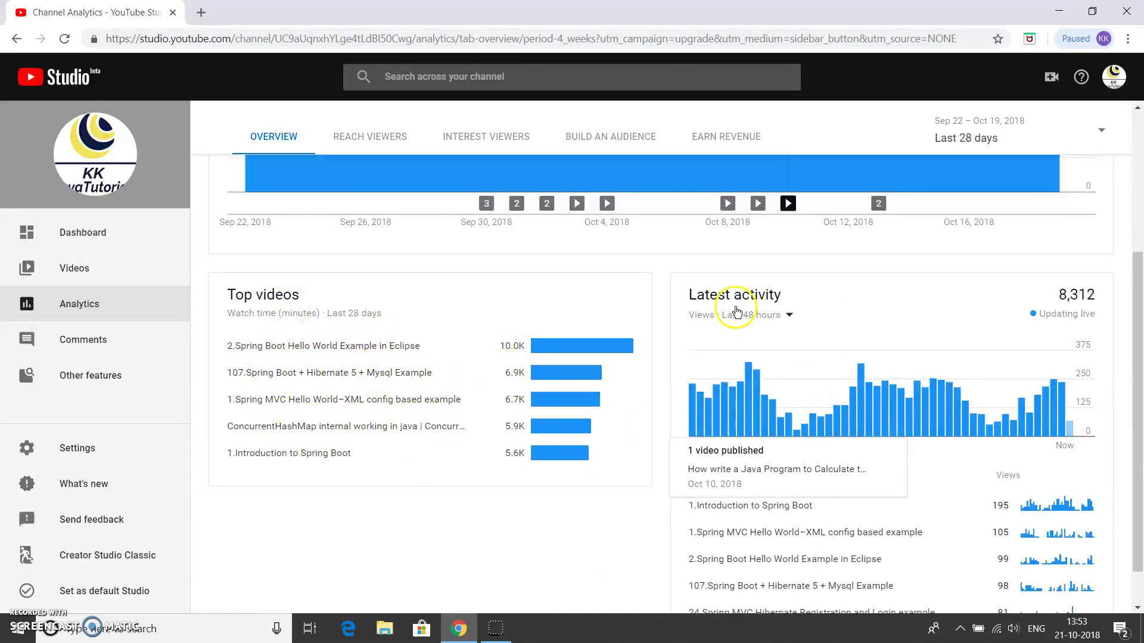
scroll(1012, 262, "up", 4)
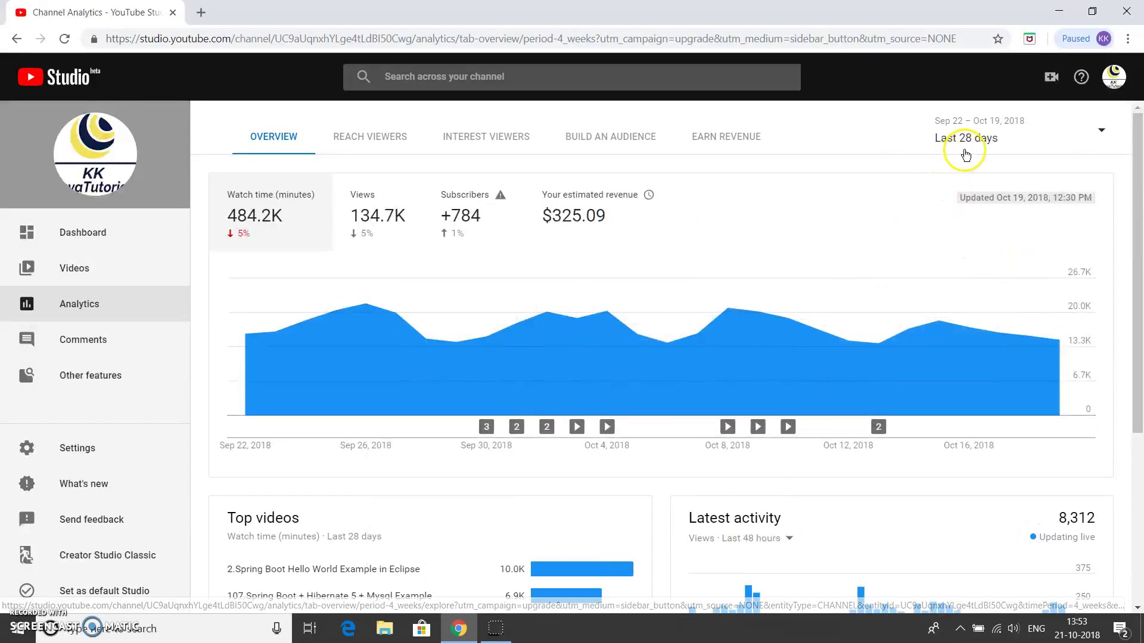
scroll(991, 276, "down", 4)
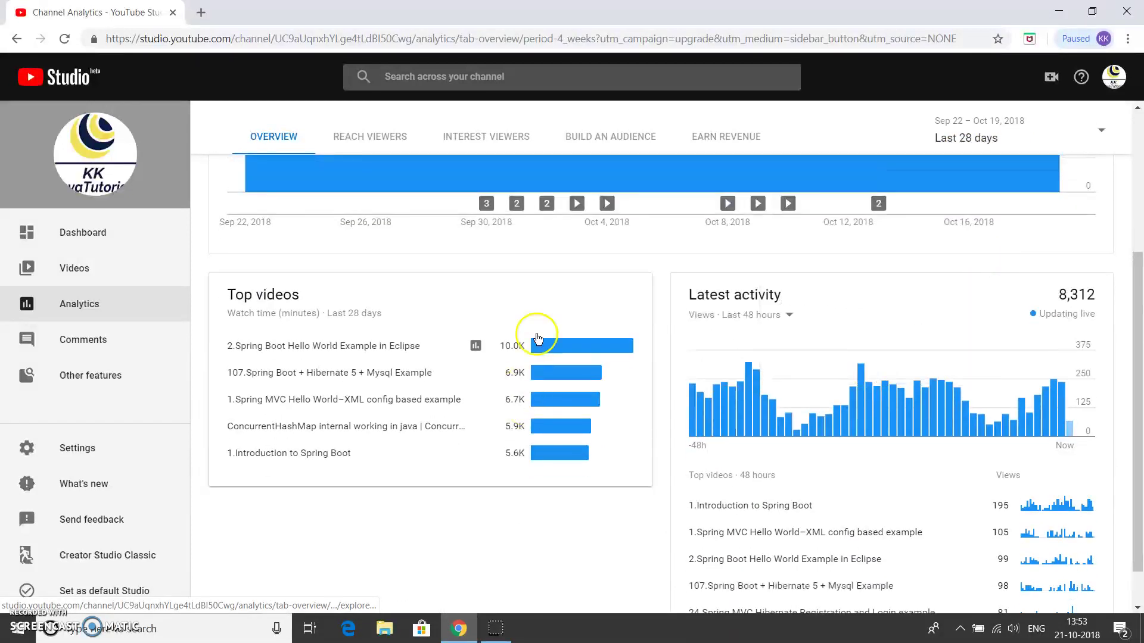
scroll(911, 401, "down", 1)
scroll(1005, 487, "up", 5)
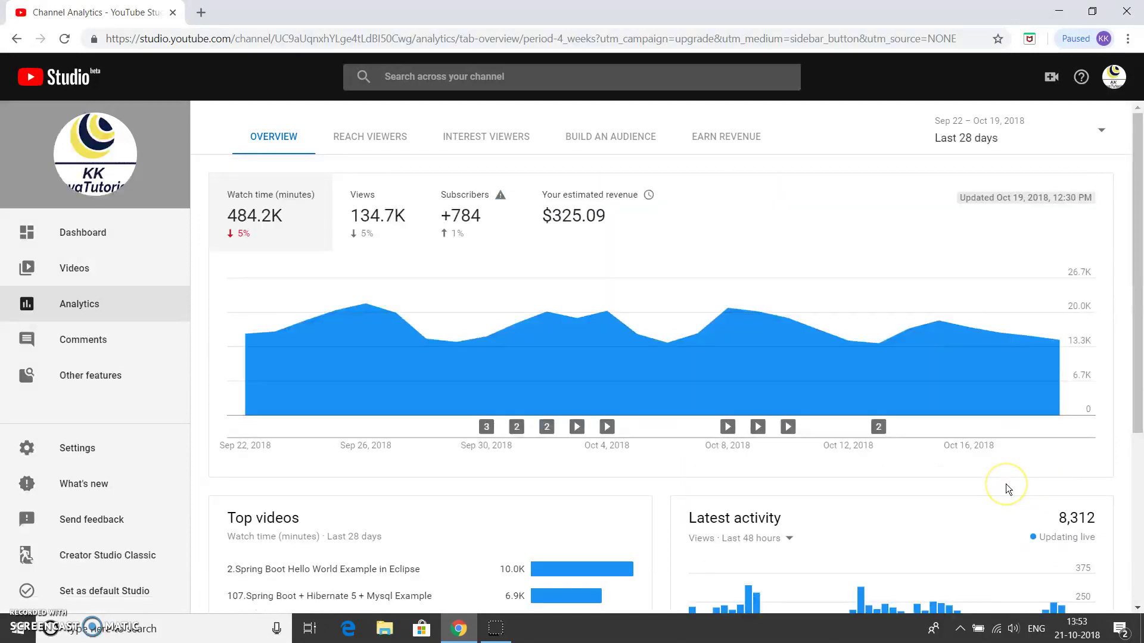
- Show the channel analytics for the last 7 days, and open the list of time ranges again
left_click(980, 142)
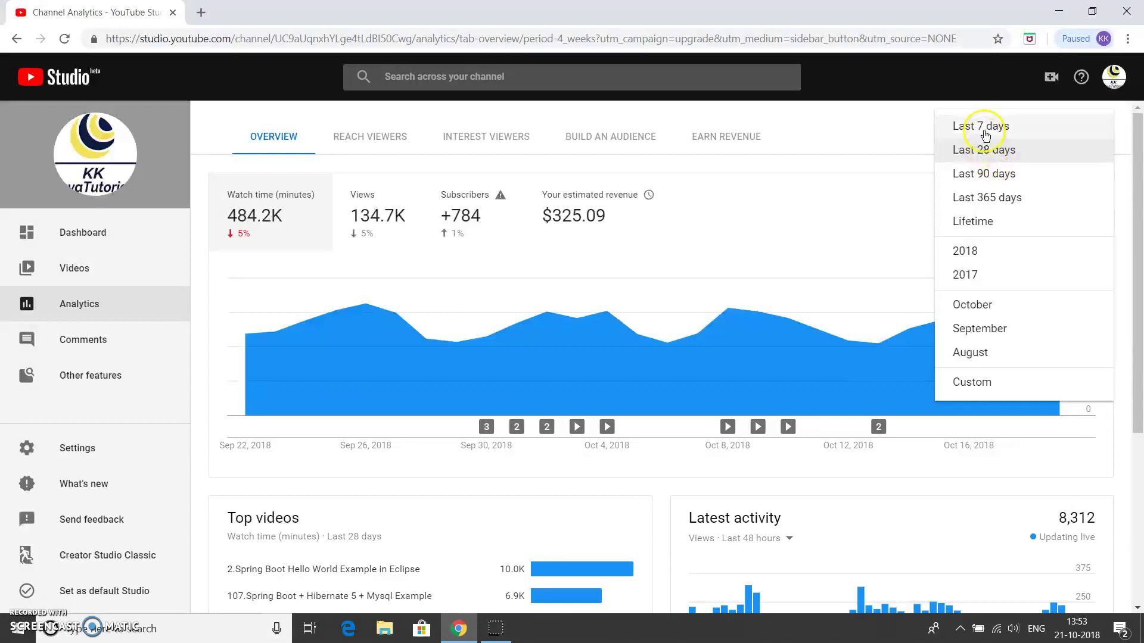
left_click(984, 133)
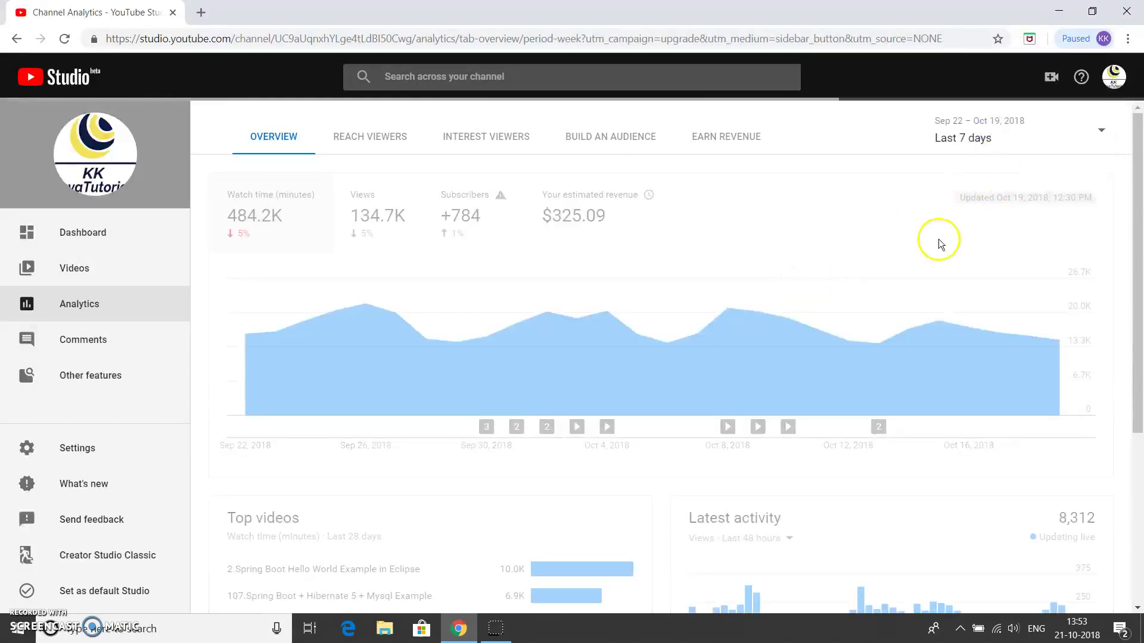
left_click(1000, 142)
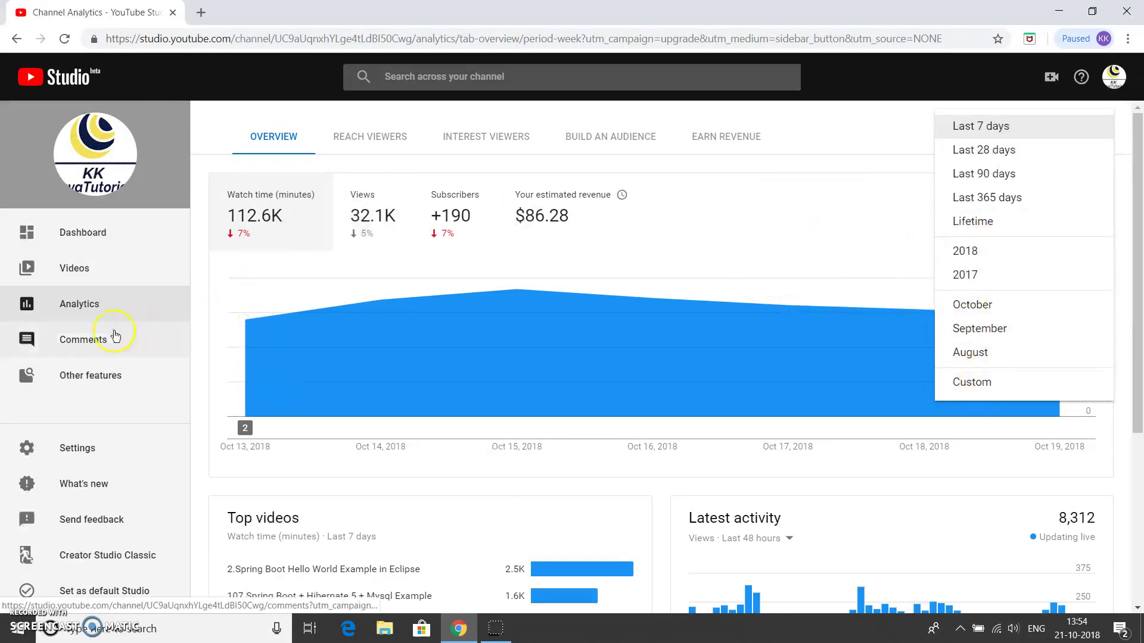
- Go to the channel's public comments and open a reply field under the comment asking about two files with number 114
left_click(82, 352)
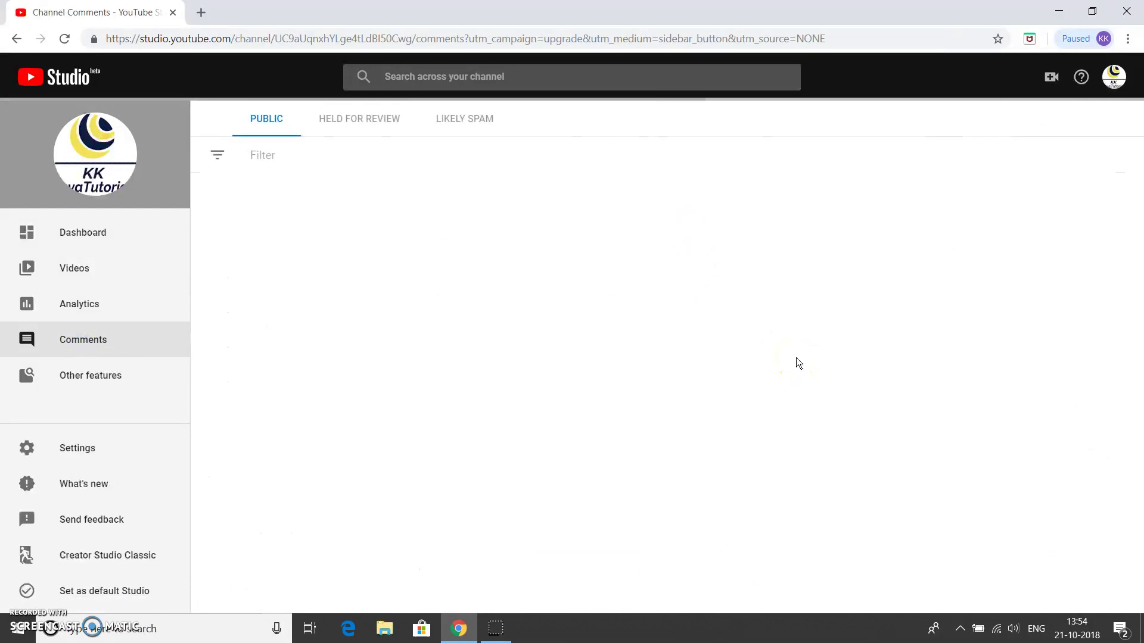
scroll(700, 352, "down", 1)
scroll(700, 351, "down", 7)
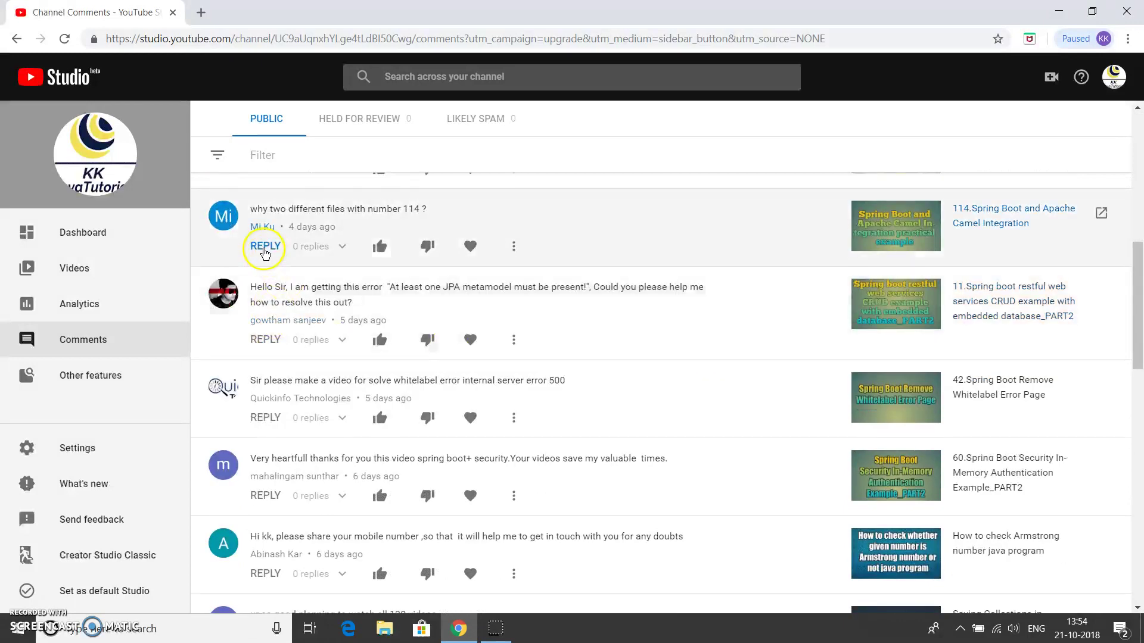
left_click(263, 246)
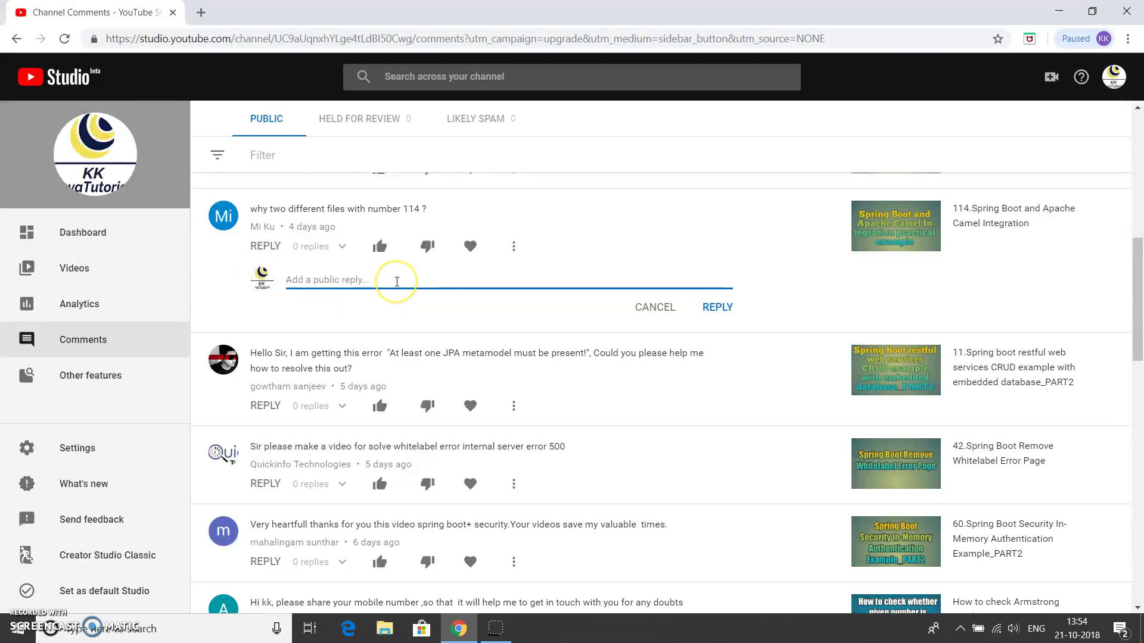
- Look through the public comments, including the replies under the comment about watching all 132 videos
scroll(397, 281, "down", 7)
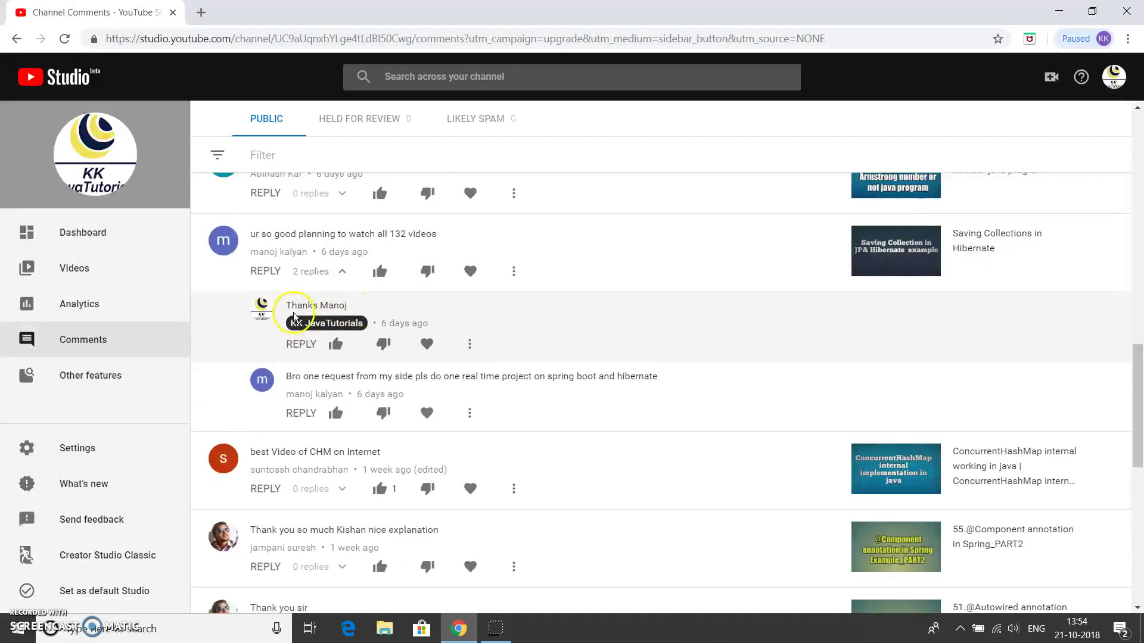
scroll(353, 318, "down", 2)
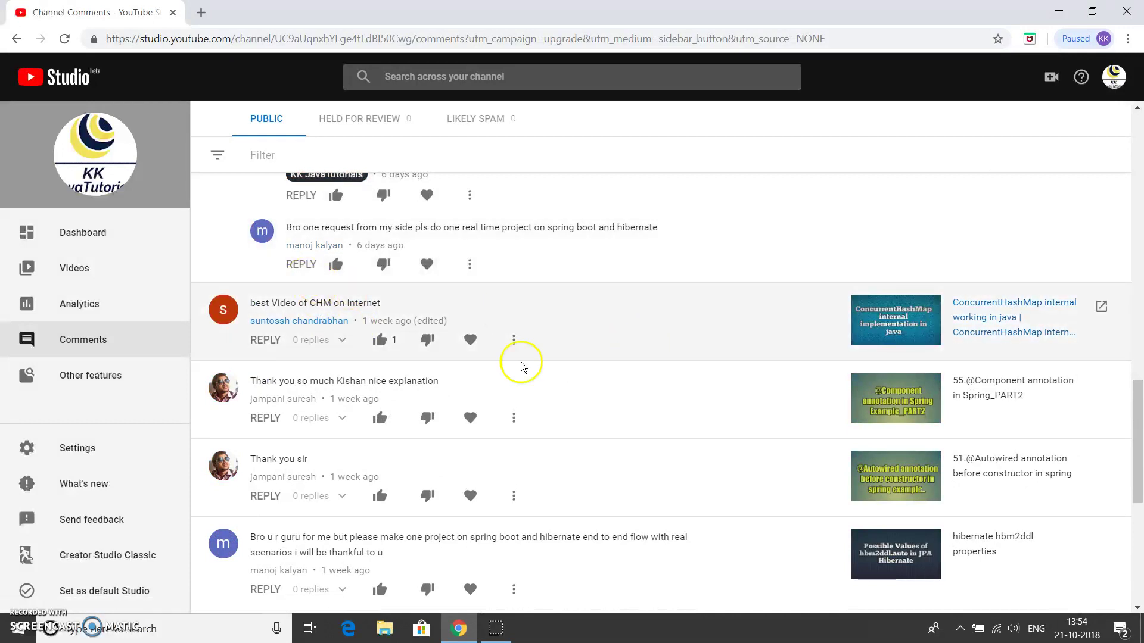
scroll(658, 292, "down", 3)
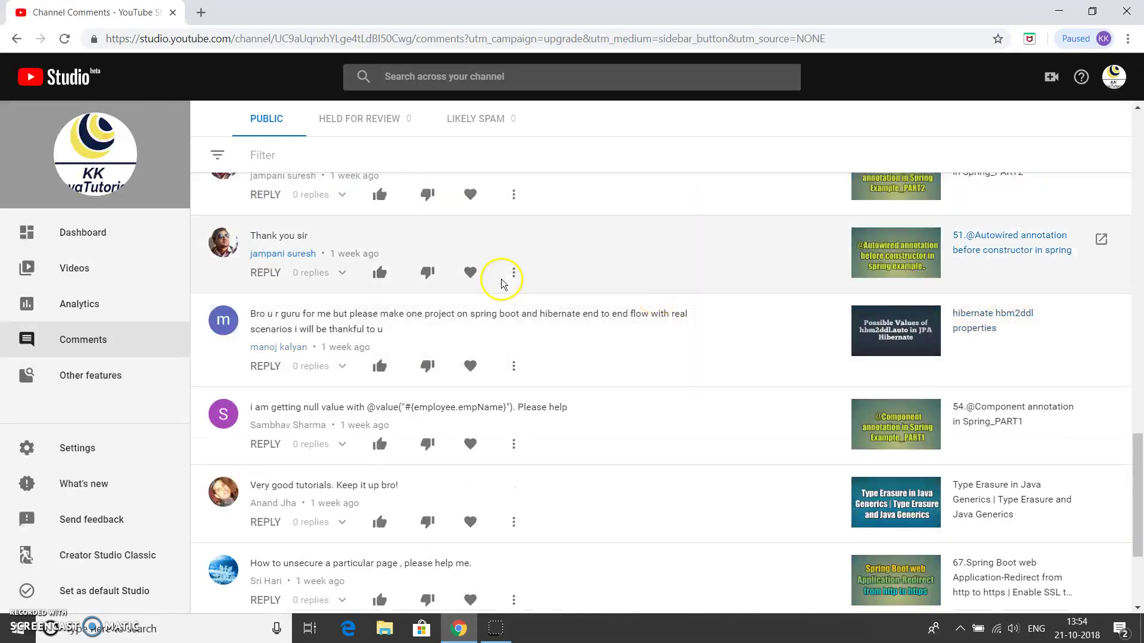
scroll(377, 299, "up", 4)
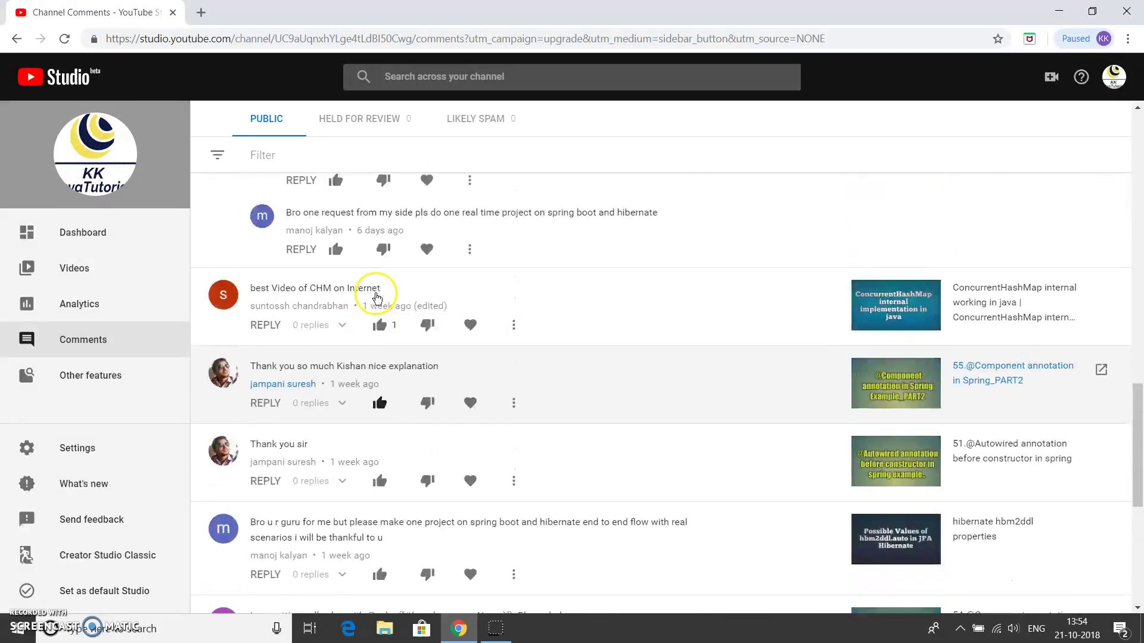
scroll(378, 299, "down", 6)
scroll(381, 310, "up", 20)
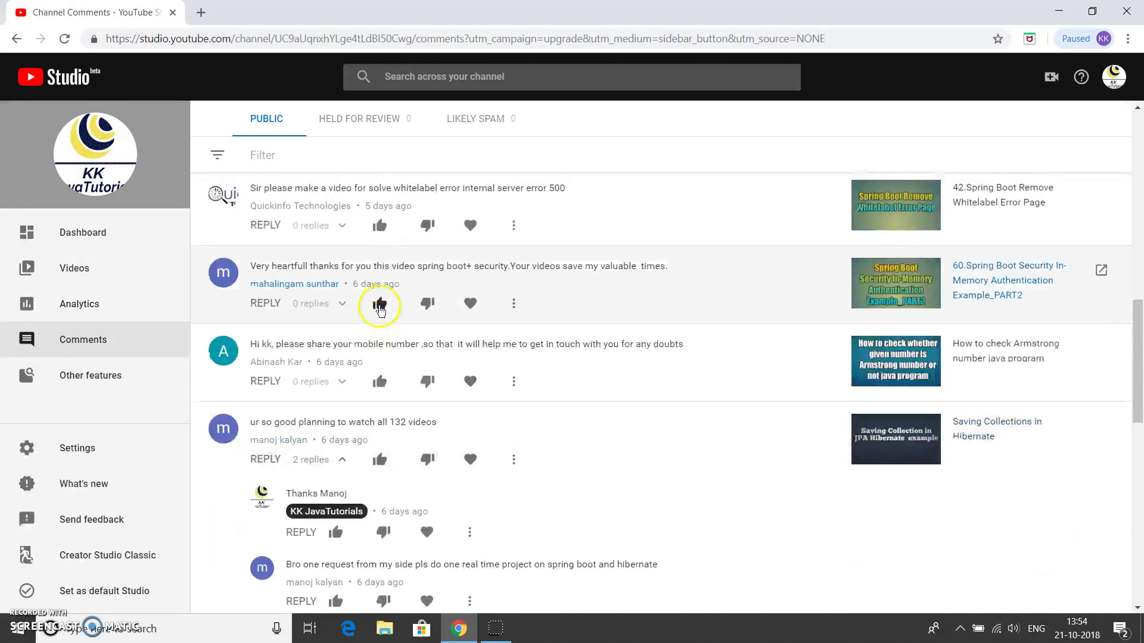
scroll(393, 304, "up", 1)
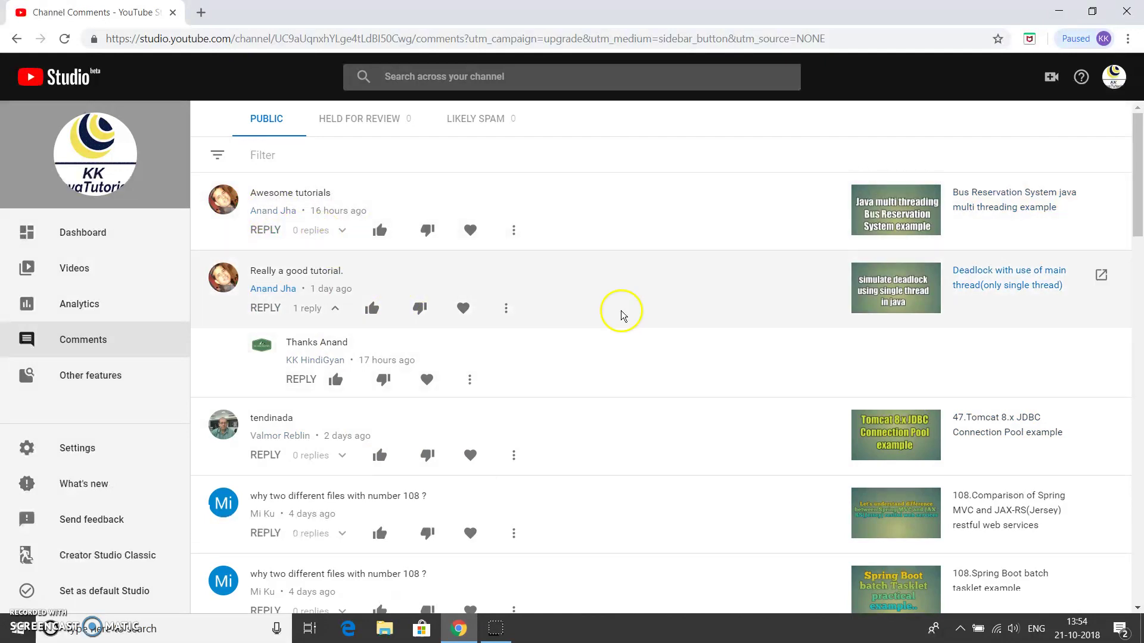
scroll(594, 345, "down", 10)
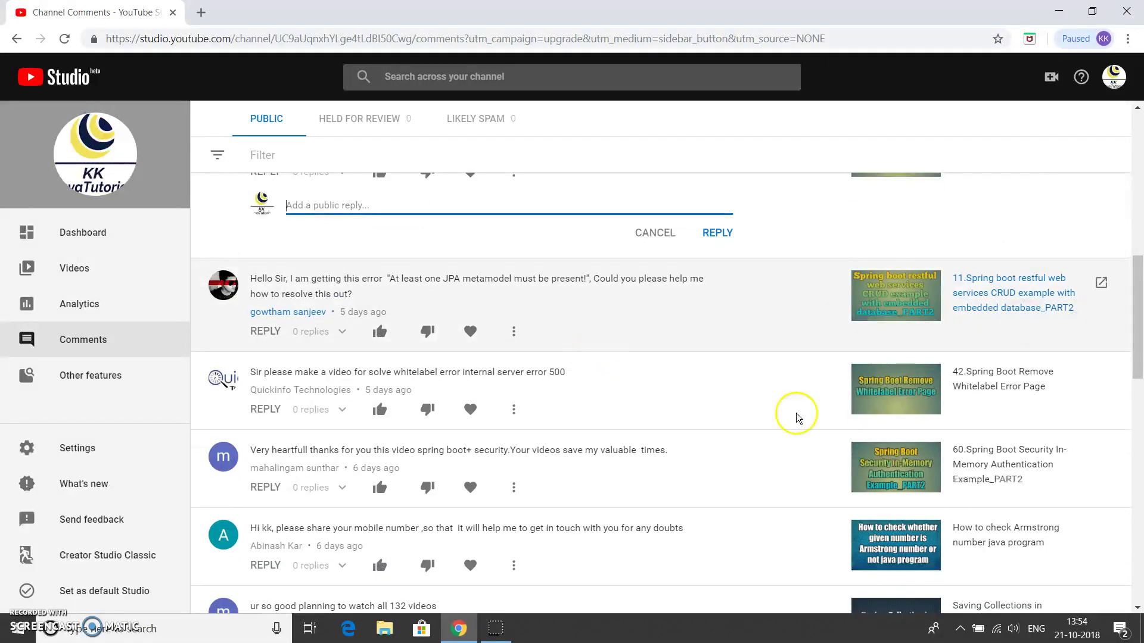
- Open the channel's Playlists page from the other features and look through the existing playlists
left_click(98, 383)
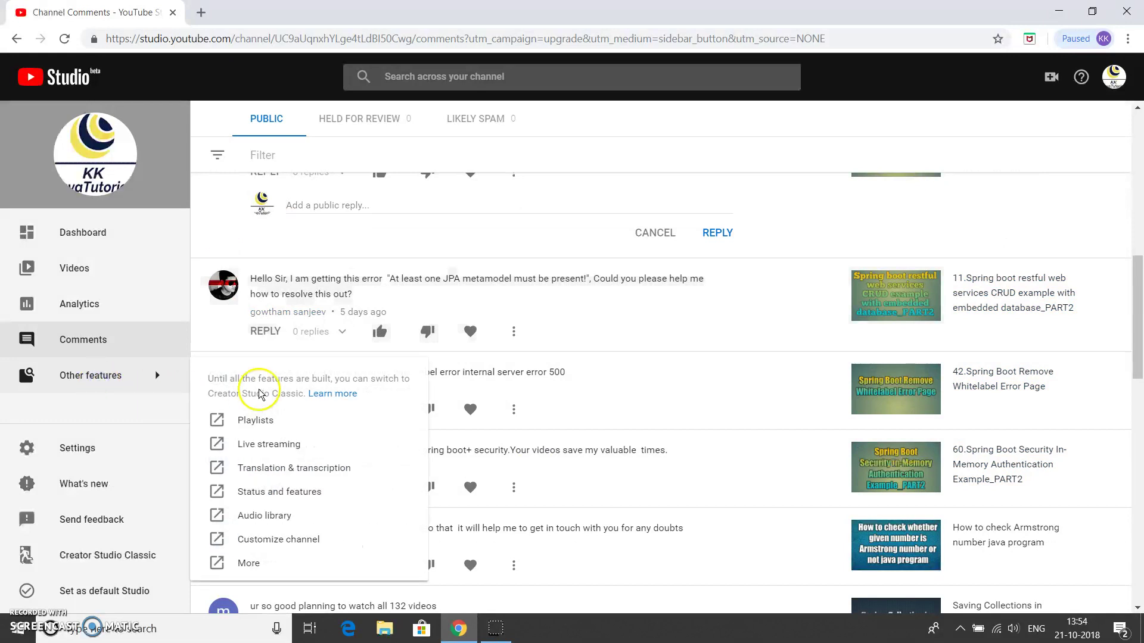
left_click(259, 421)
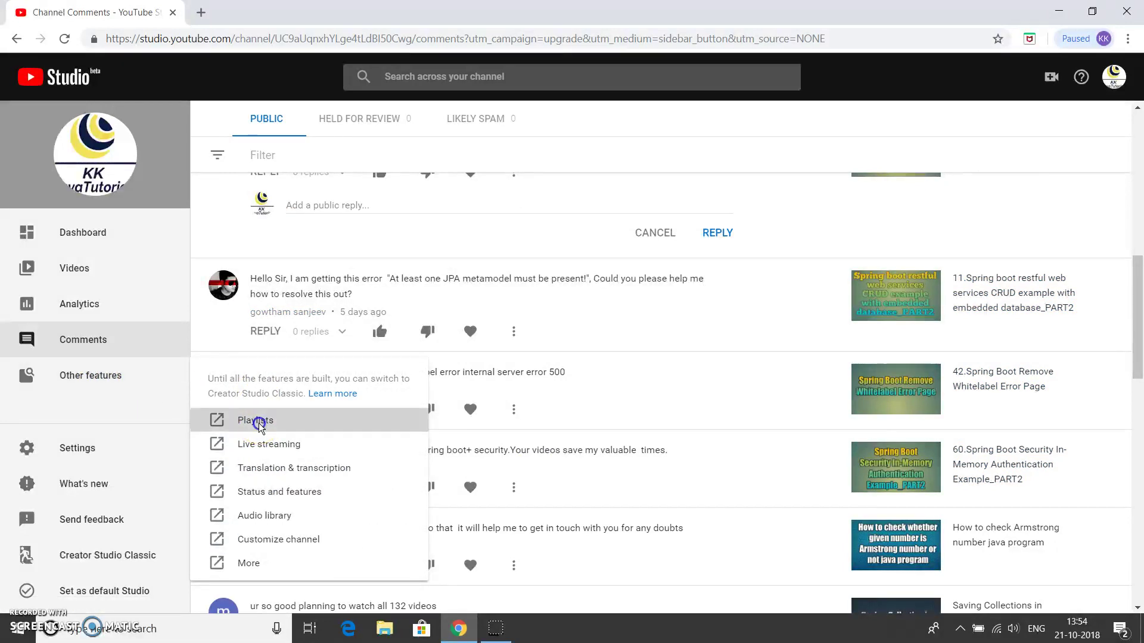
left_click(90, 11)
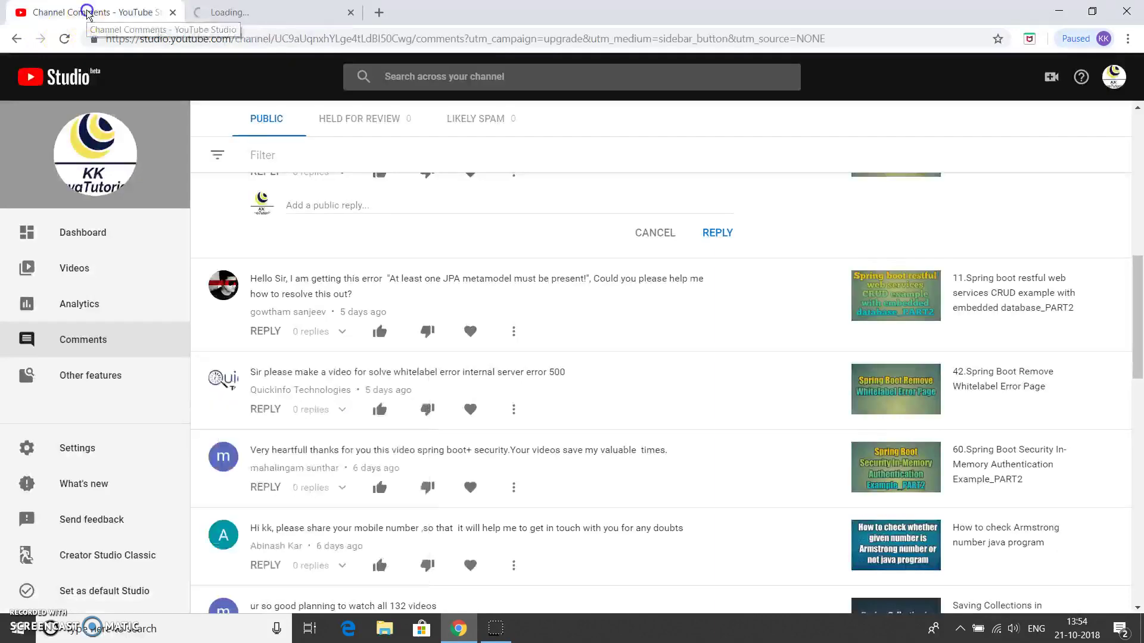
left_click(262, 13)
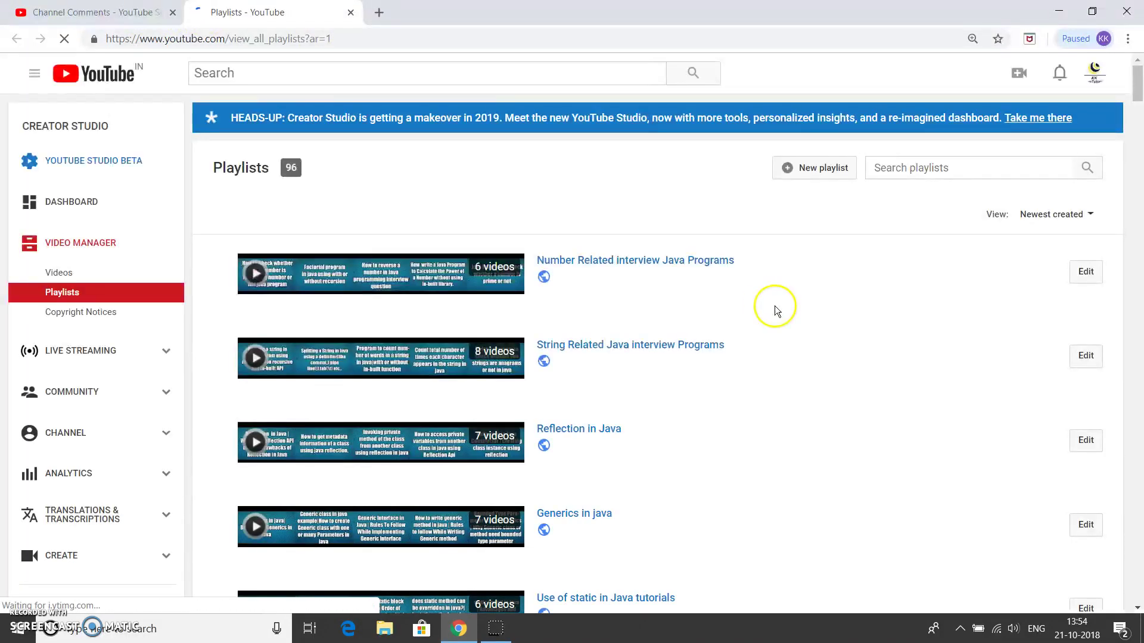
scroll(776, 313, "down", 2)
scroll(776, 316, "down", 20)
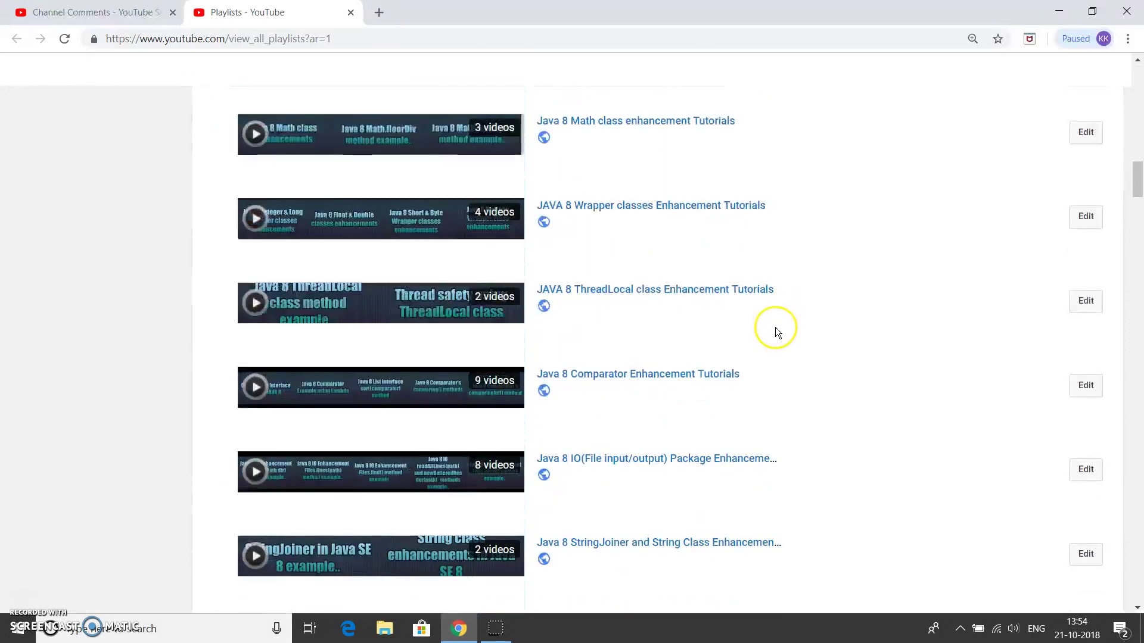
scroll(775, 345, "down", 20)
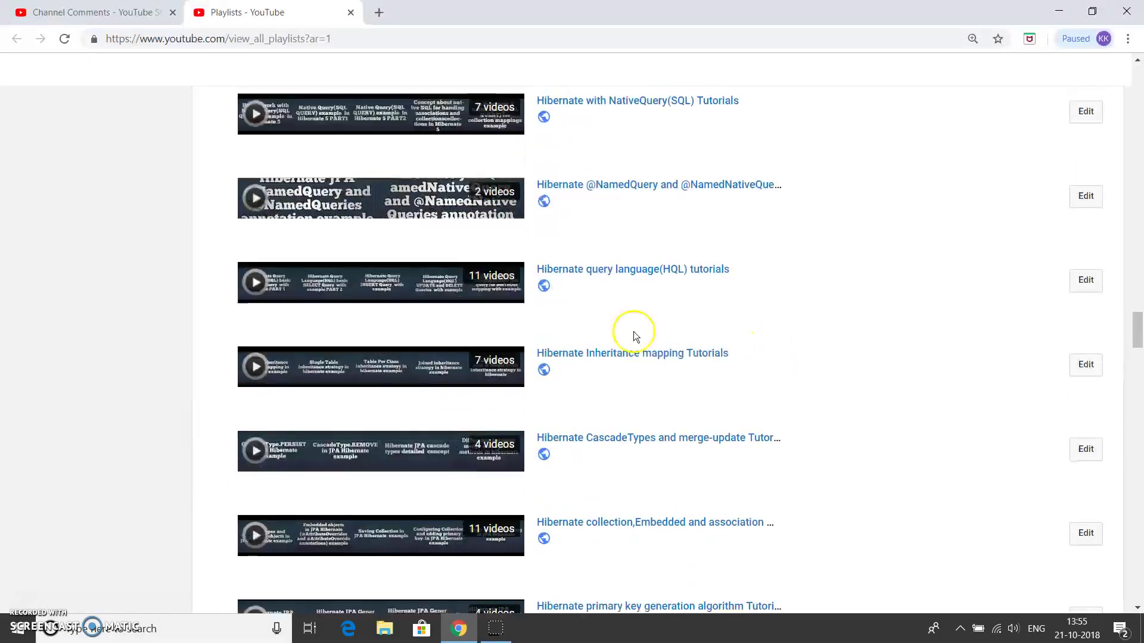
- Return to YouTube Studio, open the channel's Status and features page, and review the copyright status, guidelines status and enabled features
left_click(89, 13)
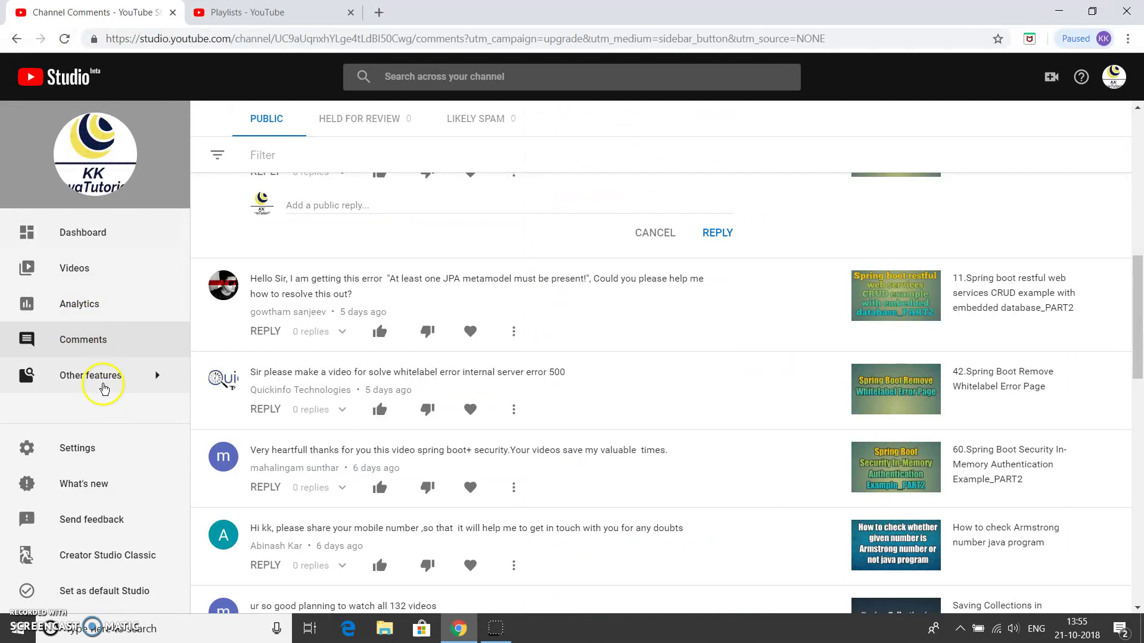
mouse_move(104, 384)
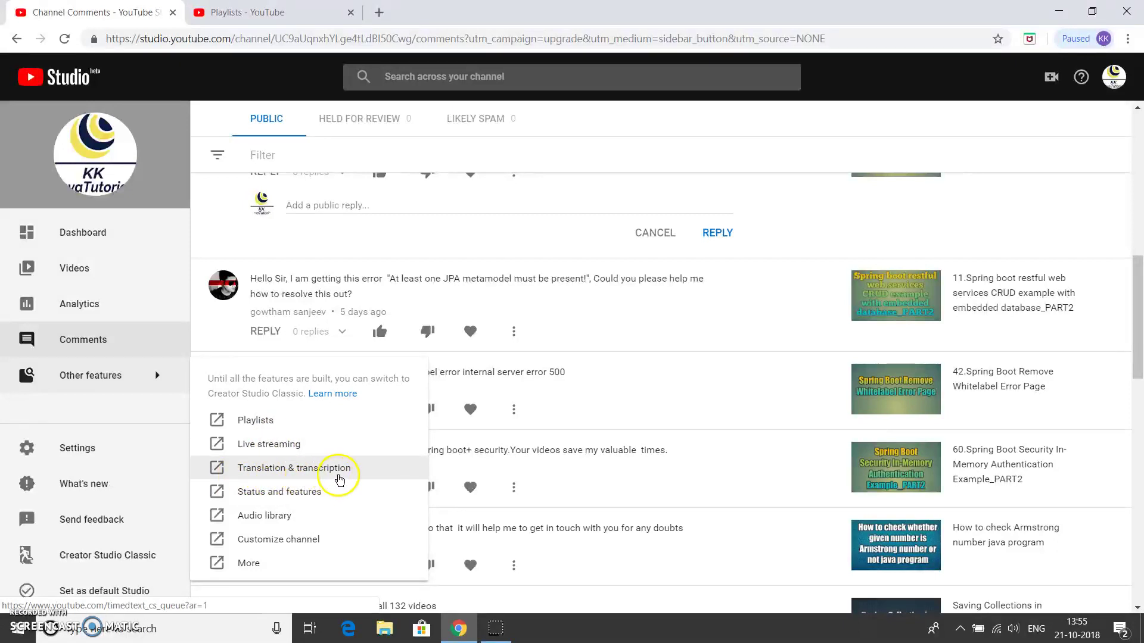
left_click(288, 498)
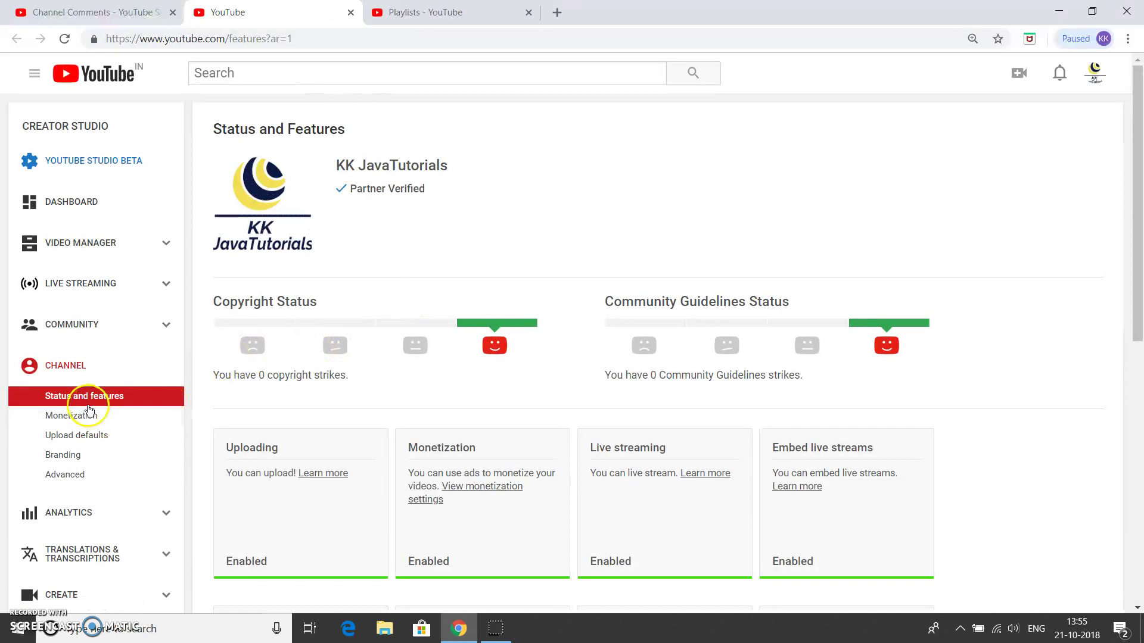
scroll(457, 391, "down", 9)
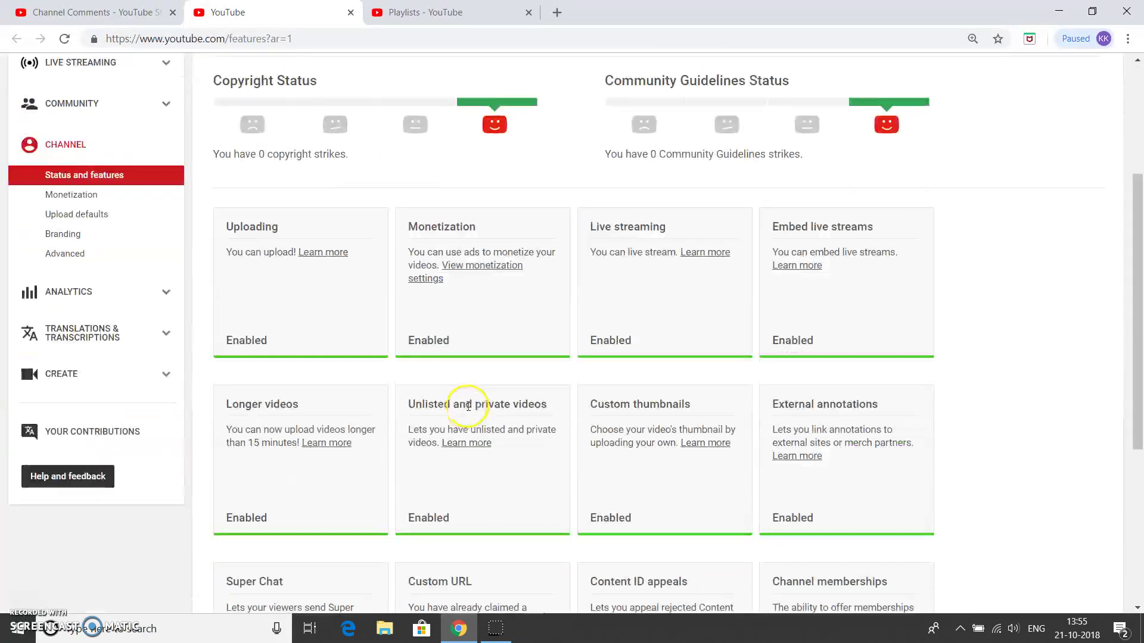
- Finish looking over the channel's feature cards and open the Audio library from YouTube Studio's other features
scroll(755, 388, "up", 8)
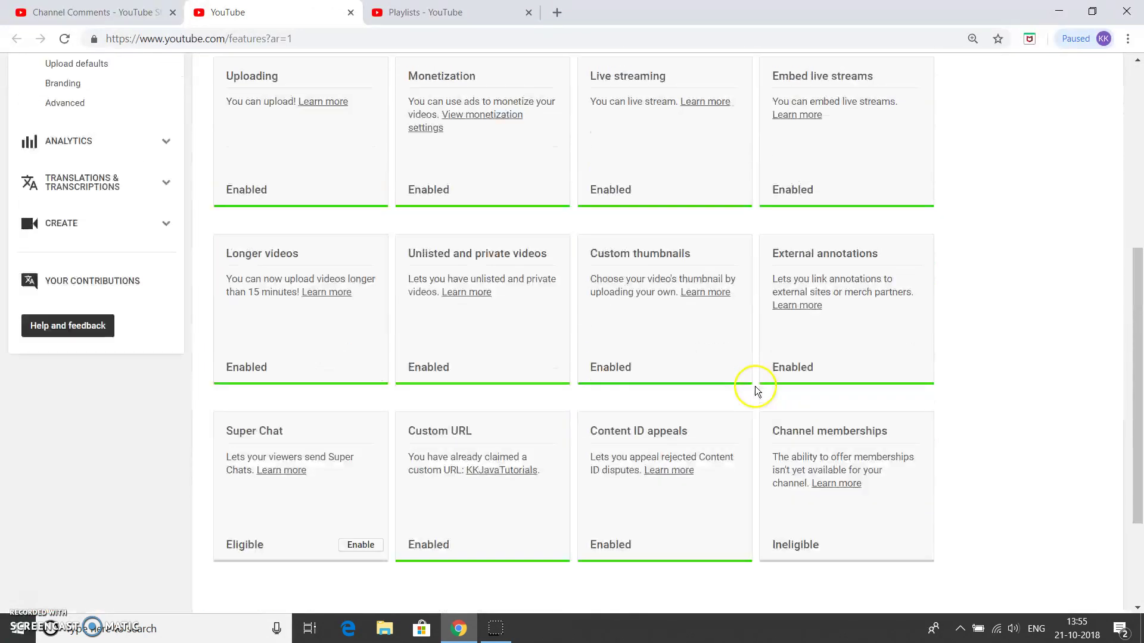
scroll(166, 84, "down", 2)
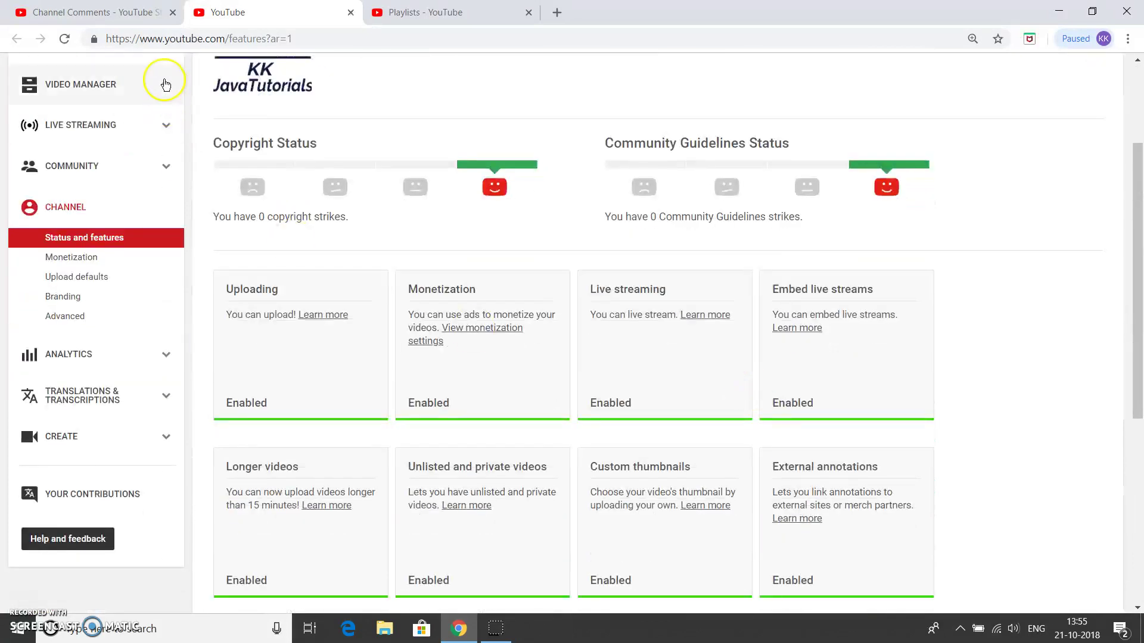
left_click(89, 12)
left_click(99, 380)
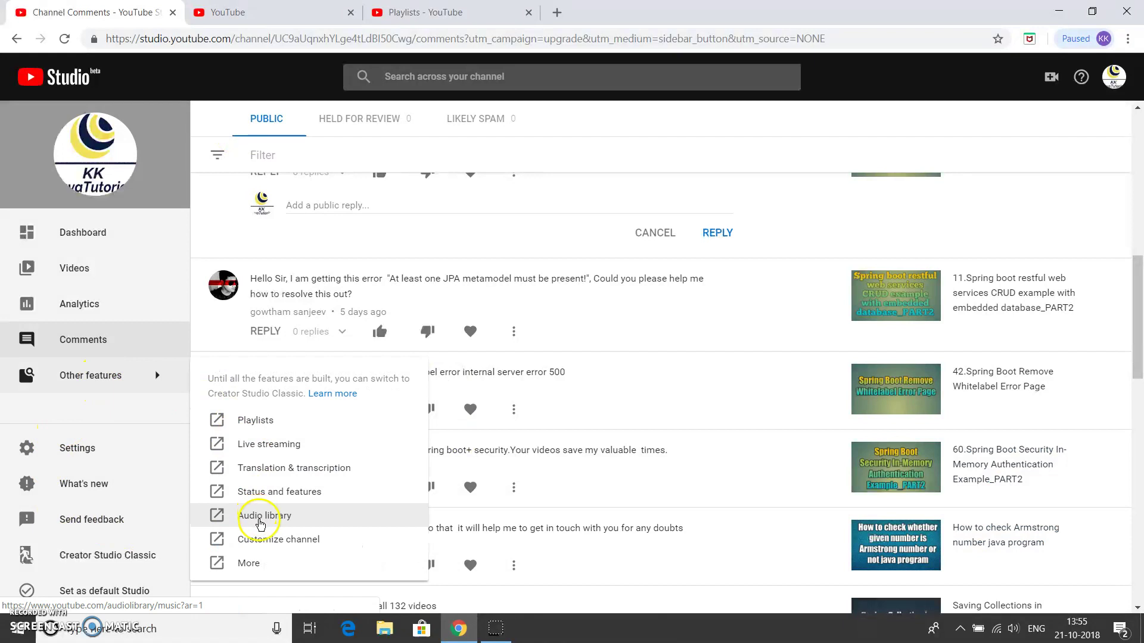
left_click(274, 518)
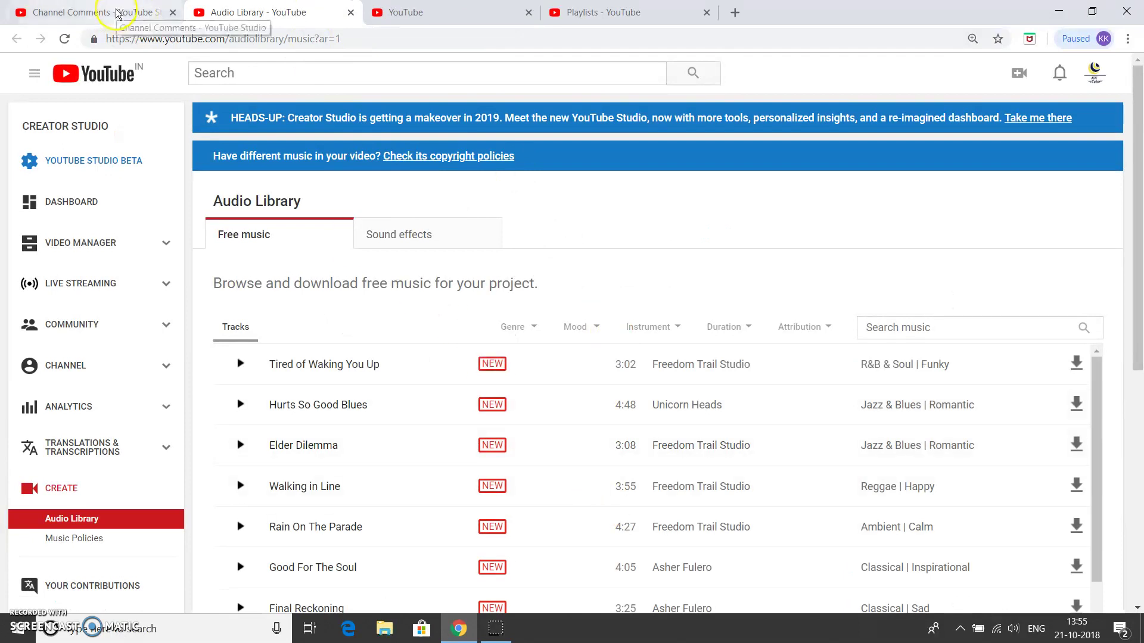
- Return to YouTube Studio and open the Customize channel page from the other features
left_click(98, 12)
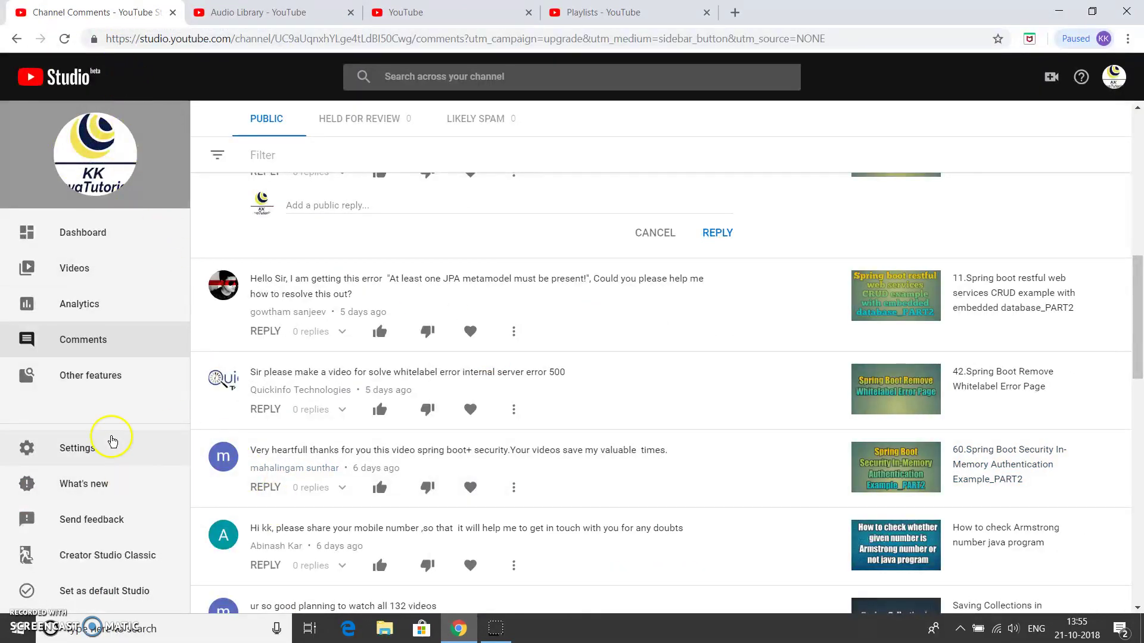
left_click(105, 378)
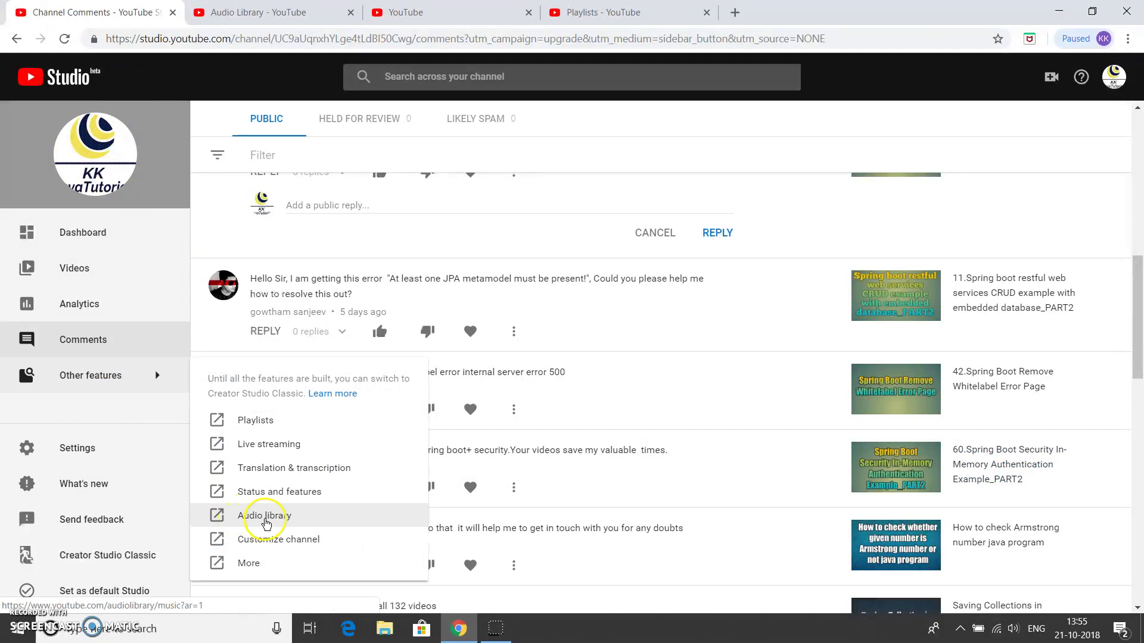
left_click(274, 539)
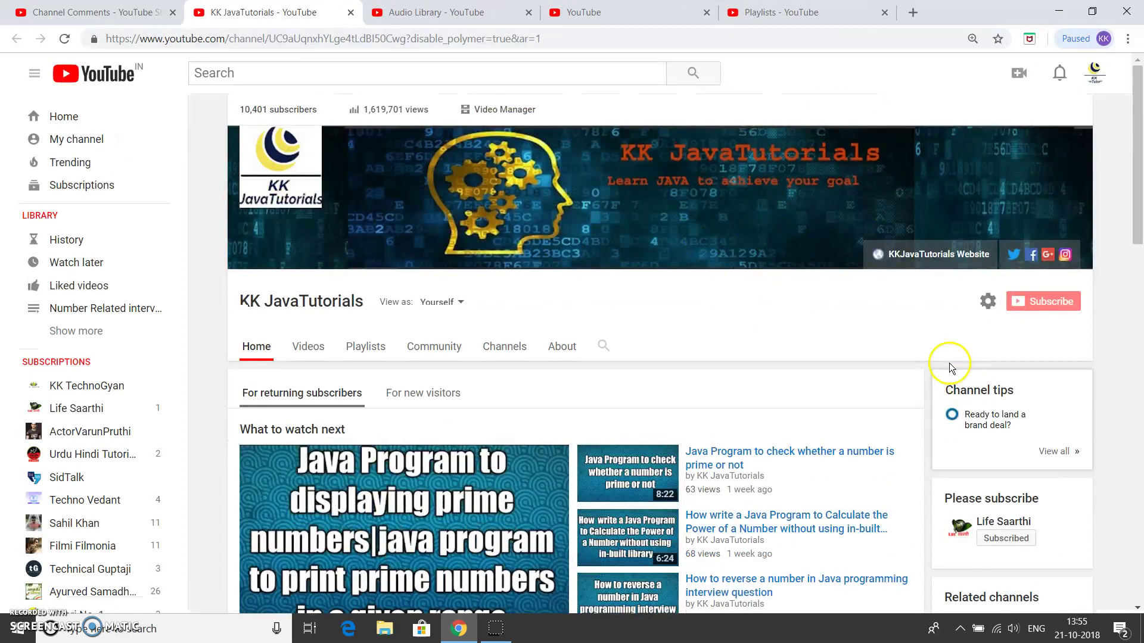
- Go back to YouTube Studio and open the Creator Studio Classic dashboard through the More entry of the other features
left_click(103, 11)
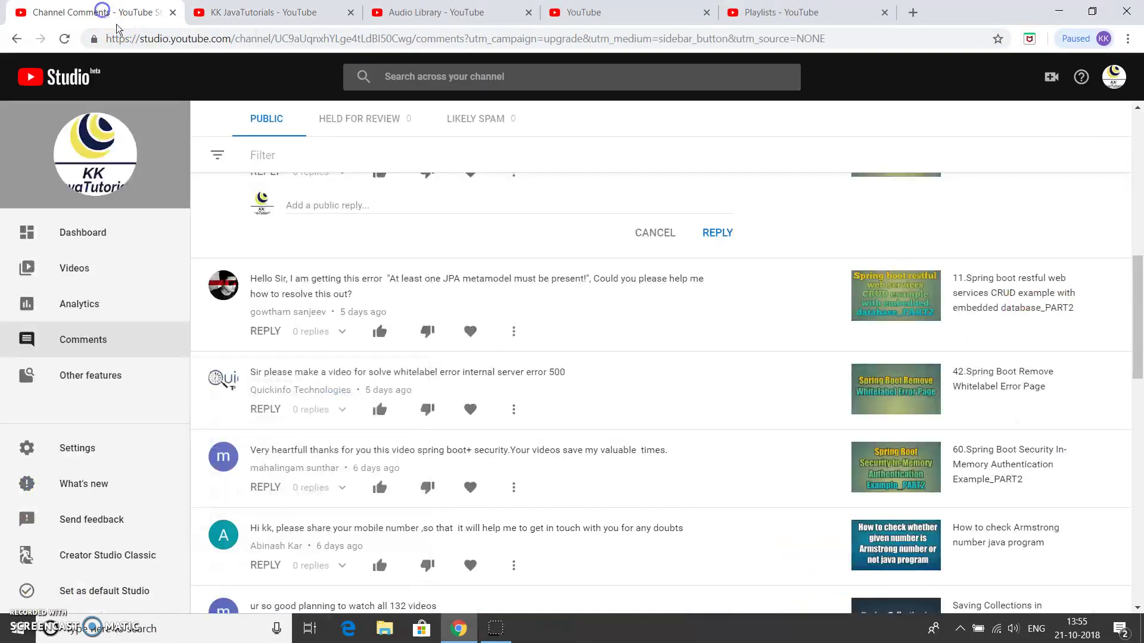
mouse_move(94, 388)
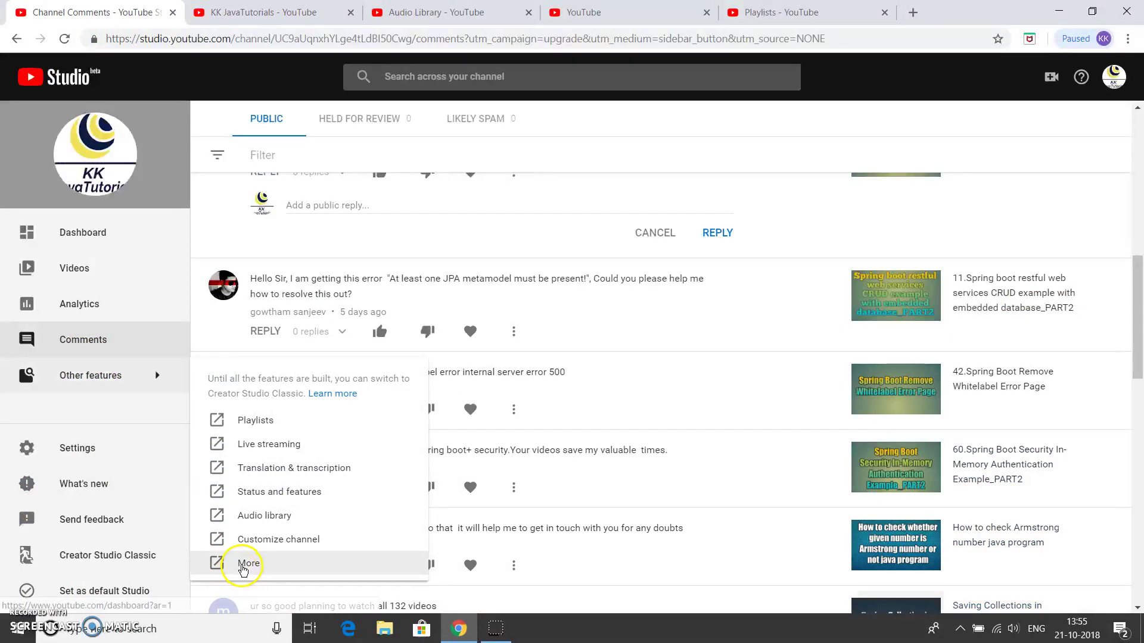
left_click(244, 564)
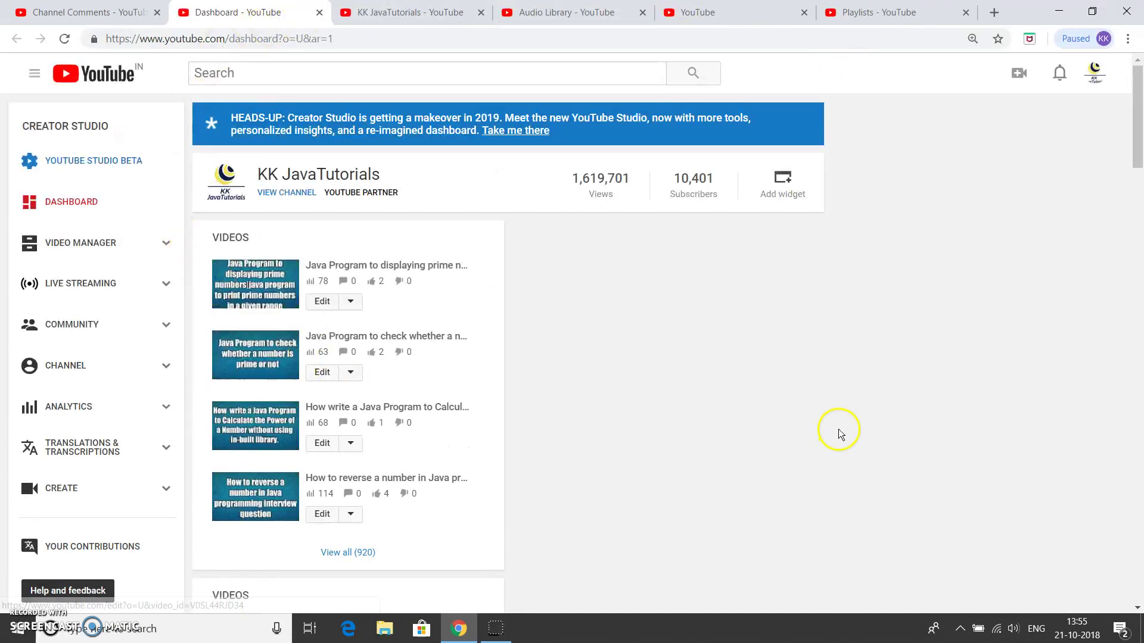
- Switch back to YouTube Studio and open the channel settings to view the General options
left_click(89, 12)
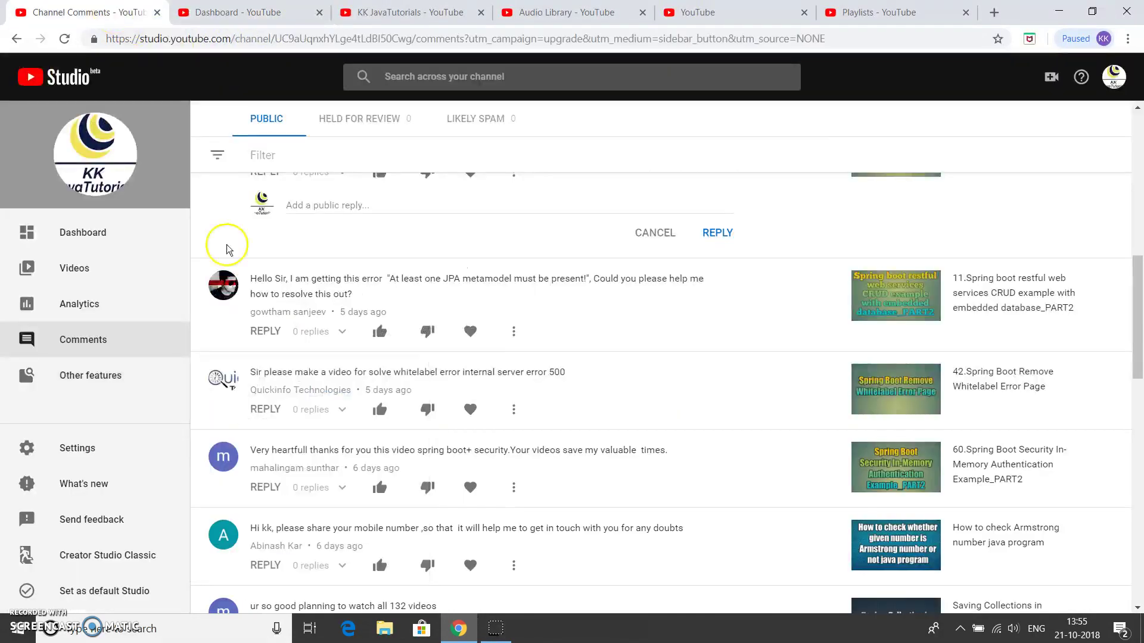
mouse_move(145, 369)
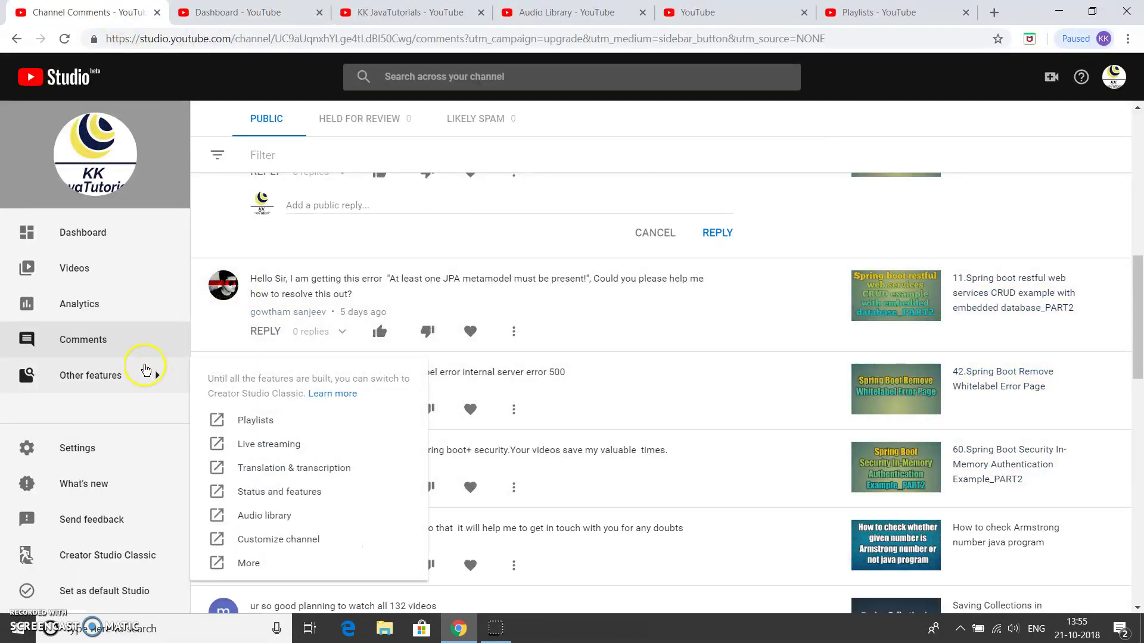
left_click(75, 450)
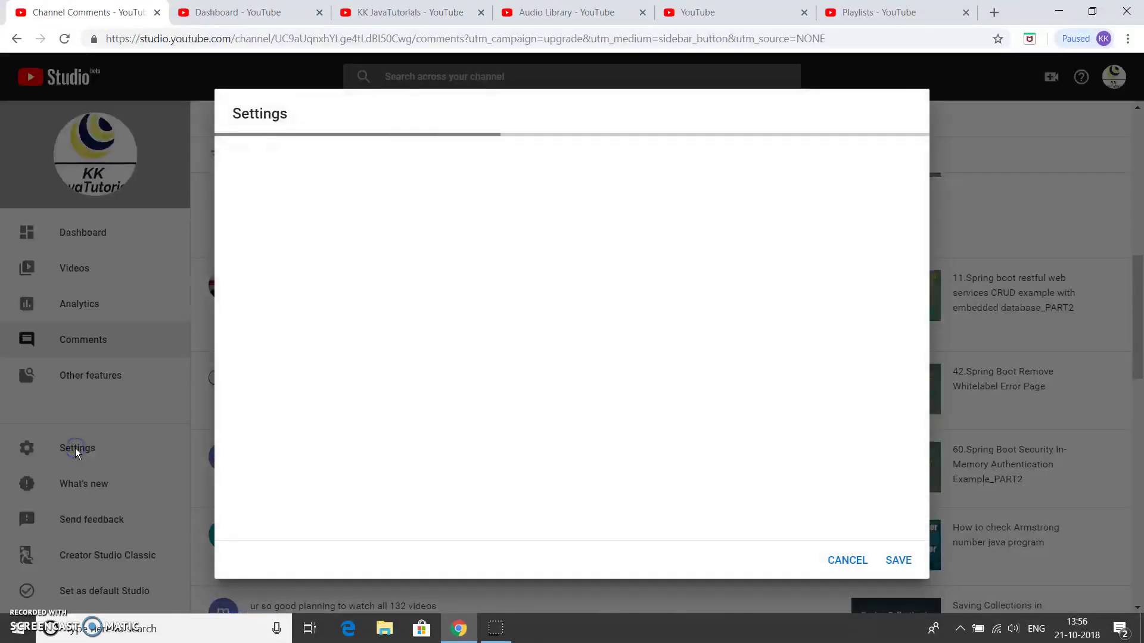
left_click(298, 219)
left_click(256, 171)
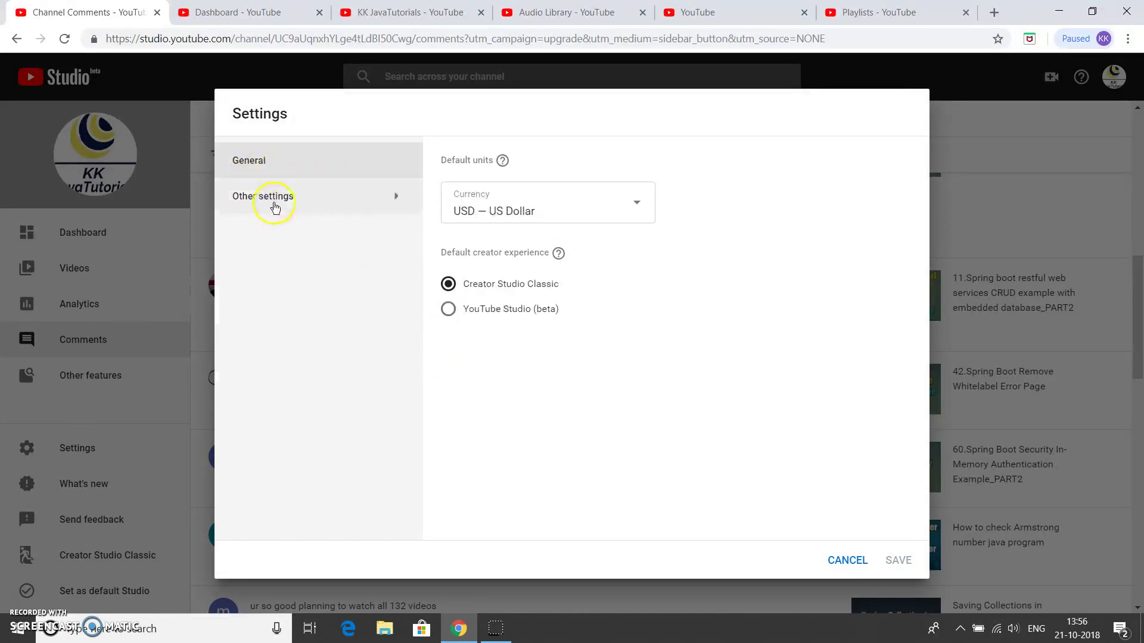
- Open Advanced channel settings from the other settings and review the account information, advertising, associated website and recommendation options
mouse_move(273, 205)
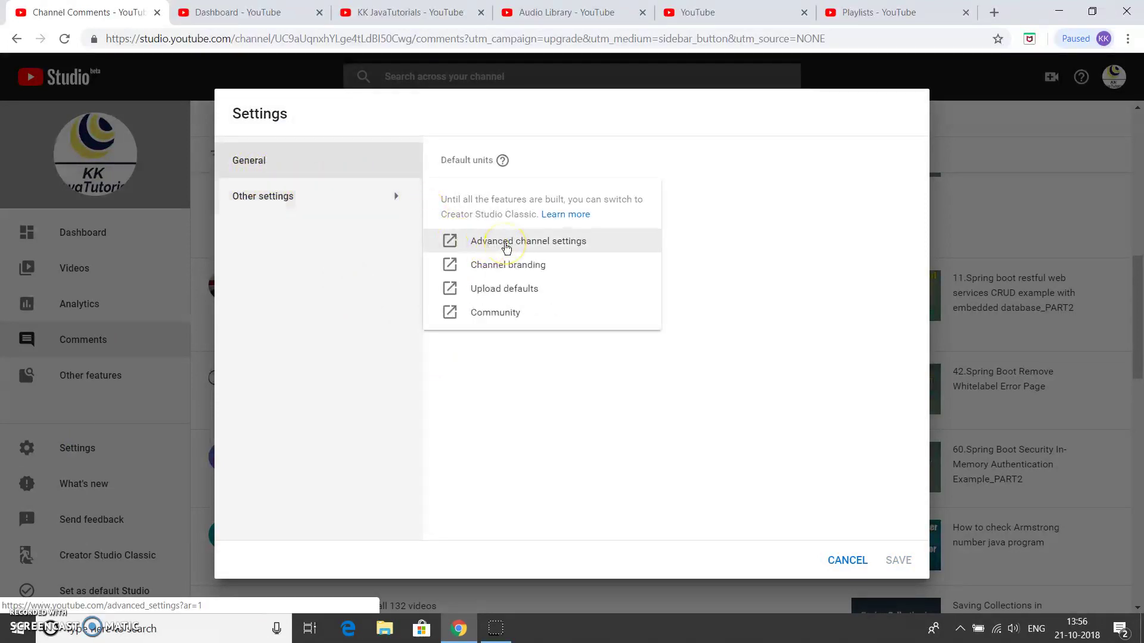
left_click(507, 247)
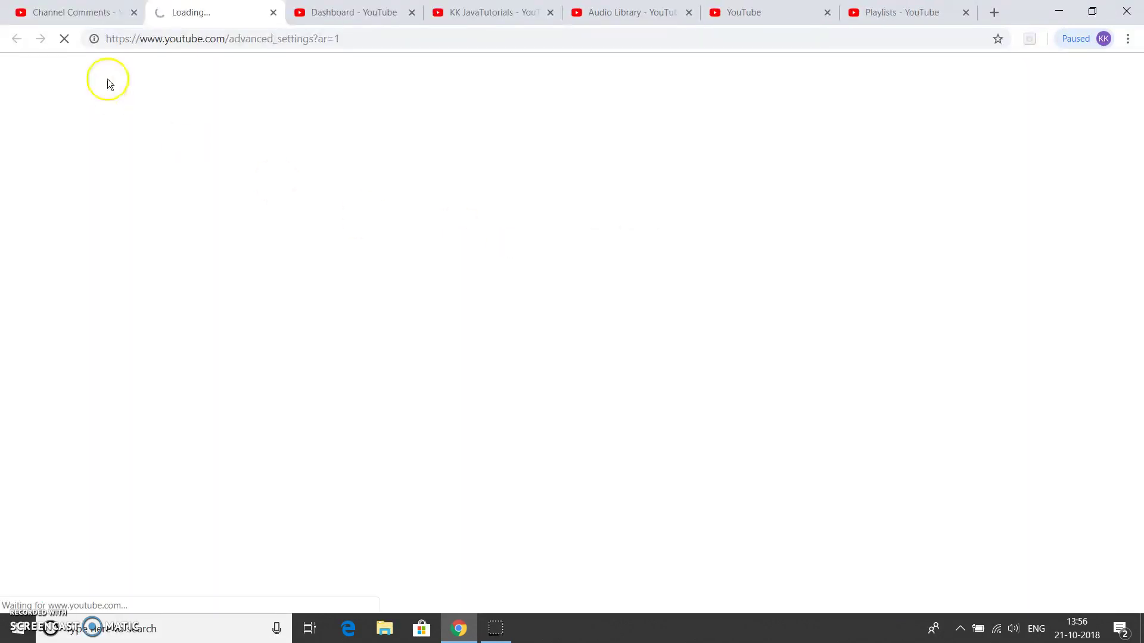
scroll(427, 328, "down", 5)
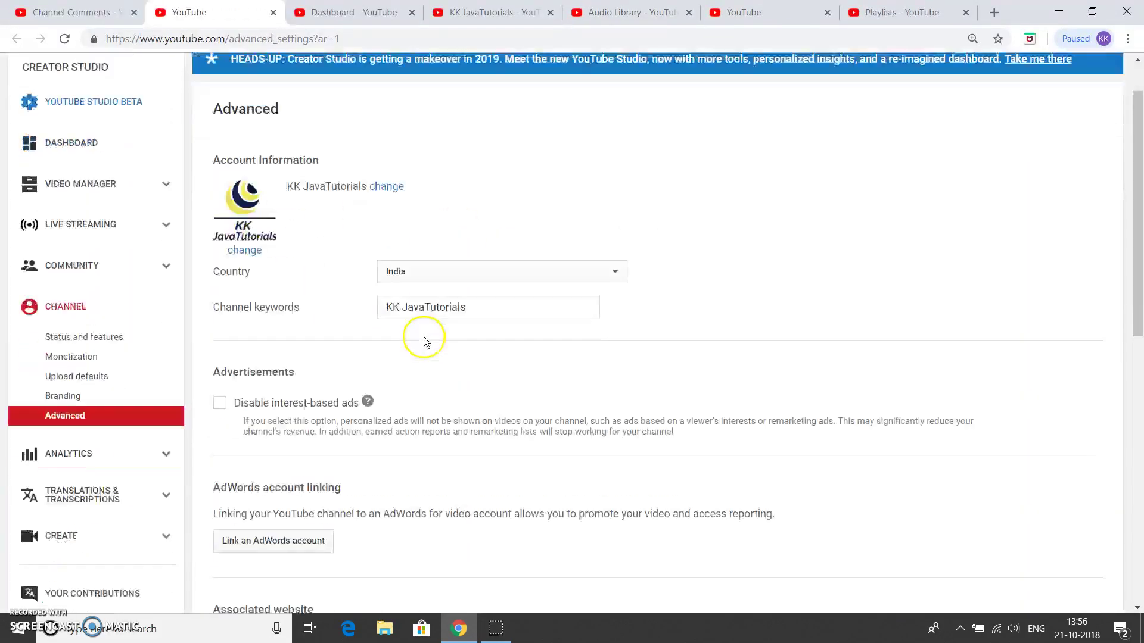
scroll(426, 339, "down", 4)
scroll(427, 342, "up", 10)
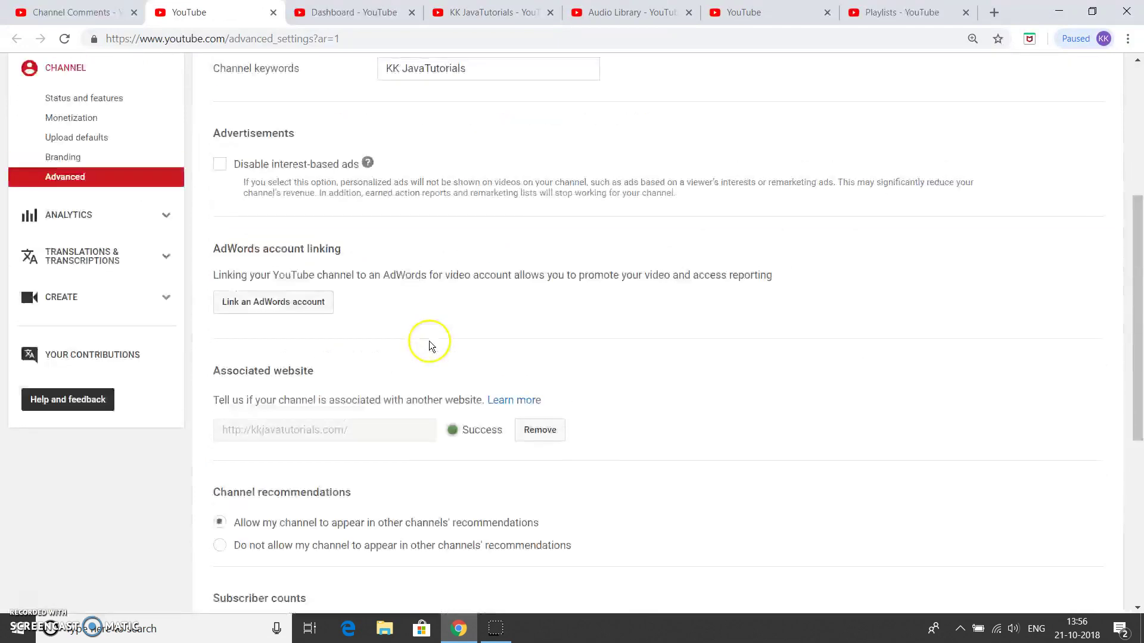
- Return to the YouTube Studio settings and open the Channel branding page to view the branding watermark
left_click(76, 12)
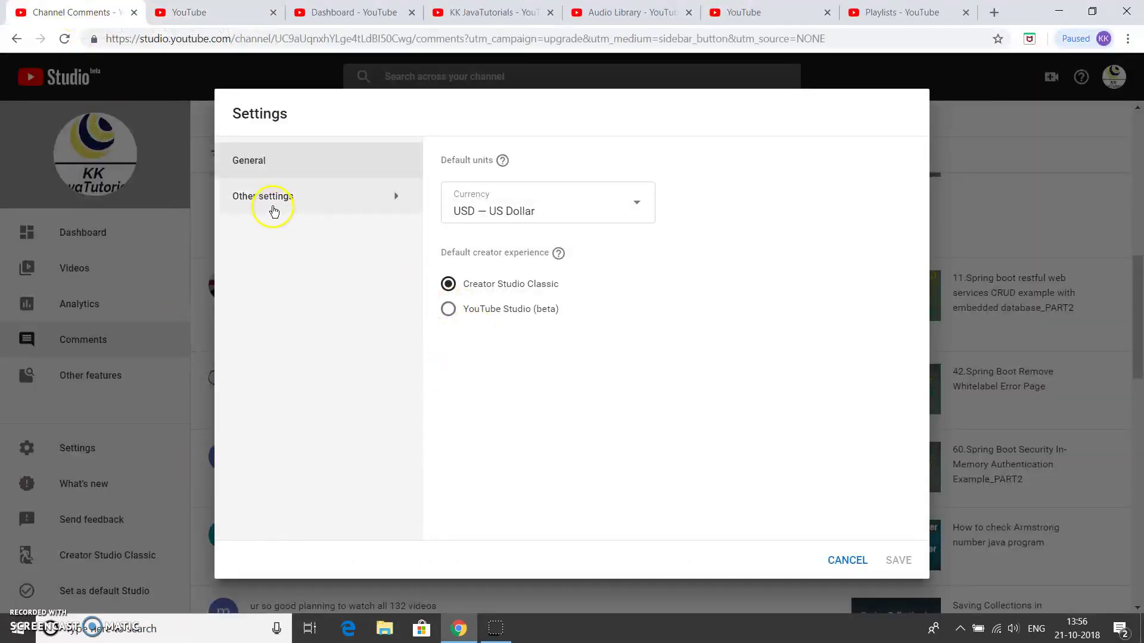
left_click(271, 199)
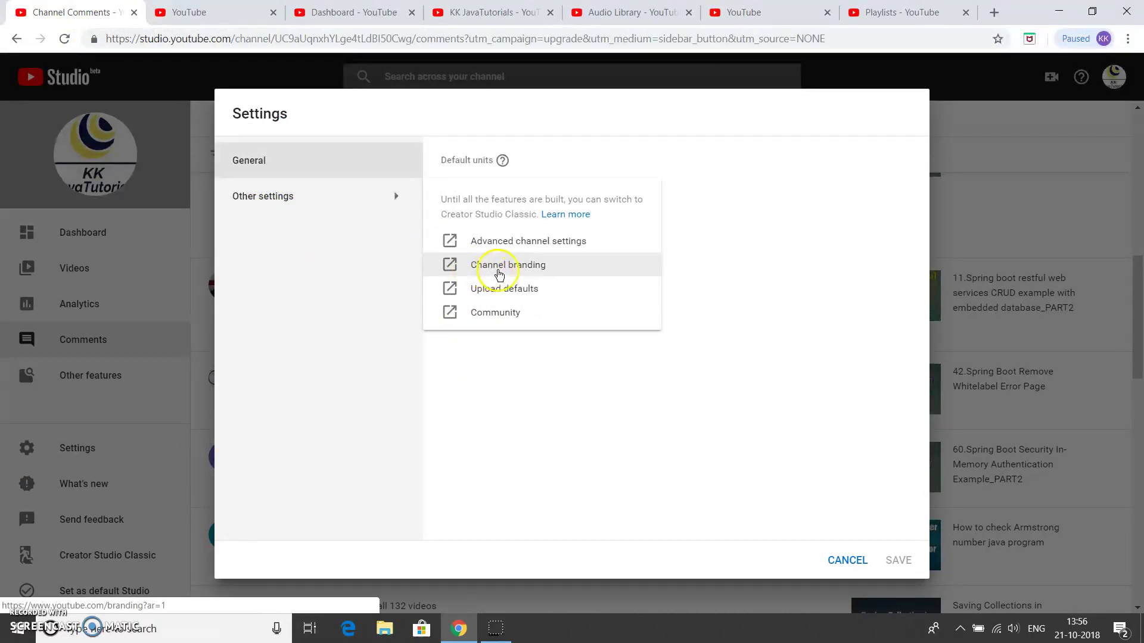
left_click(500, 273)
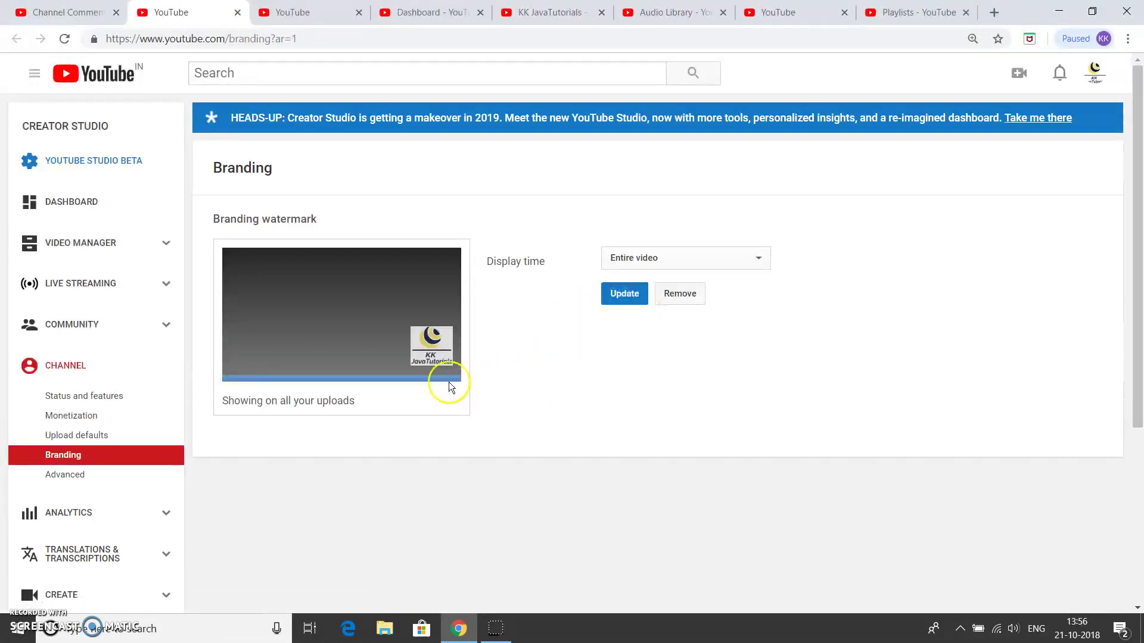
- Return to the YouTube Studio settings, open the Upload defaults page and view its default privacy, category and license fields
left_click(90, 12)
mouse_move(272, 203)
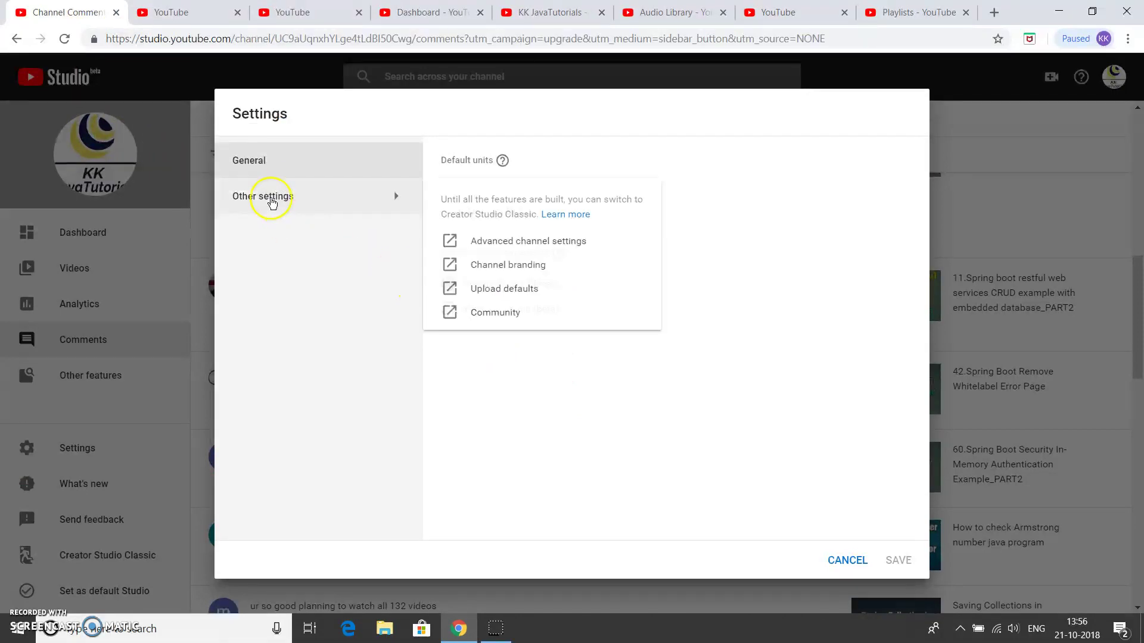
left_click(498, 293)
scroll(502, 289, "down", 2)
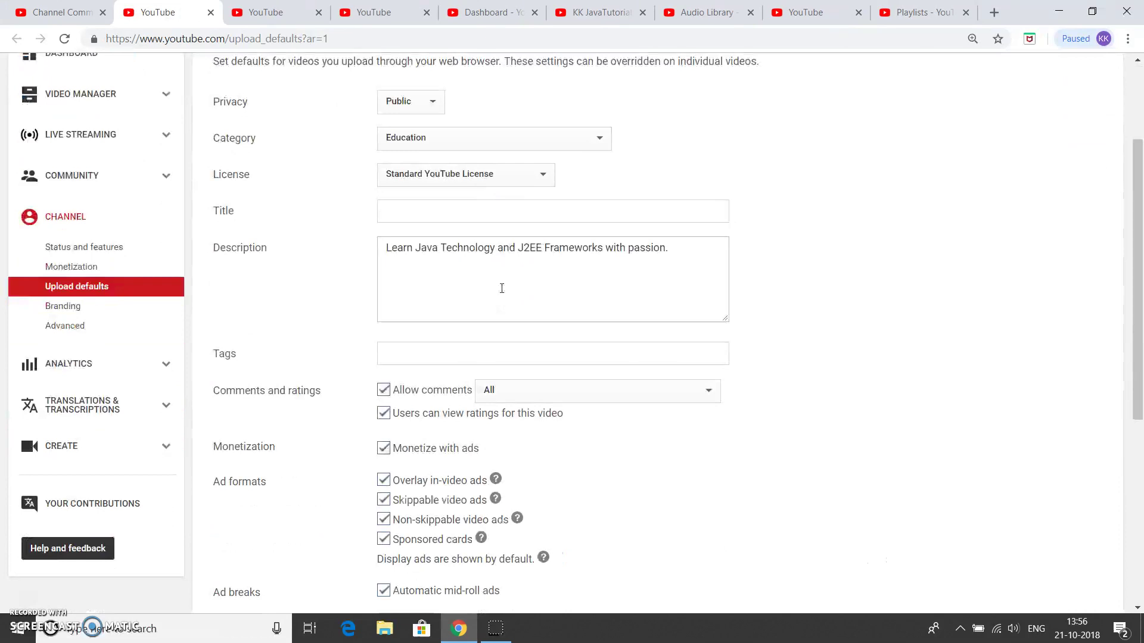
- Highlight the default description text and review the remaining upload defaults for comments, monetization, ad formats, language and statistics
left_click_drag(670, 250, 374, 254)
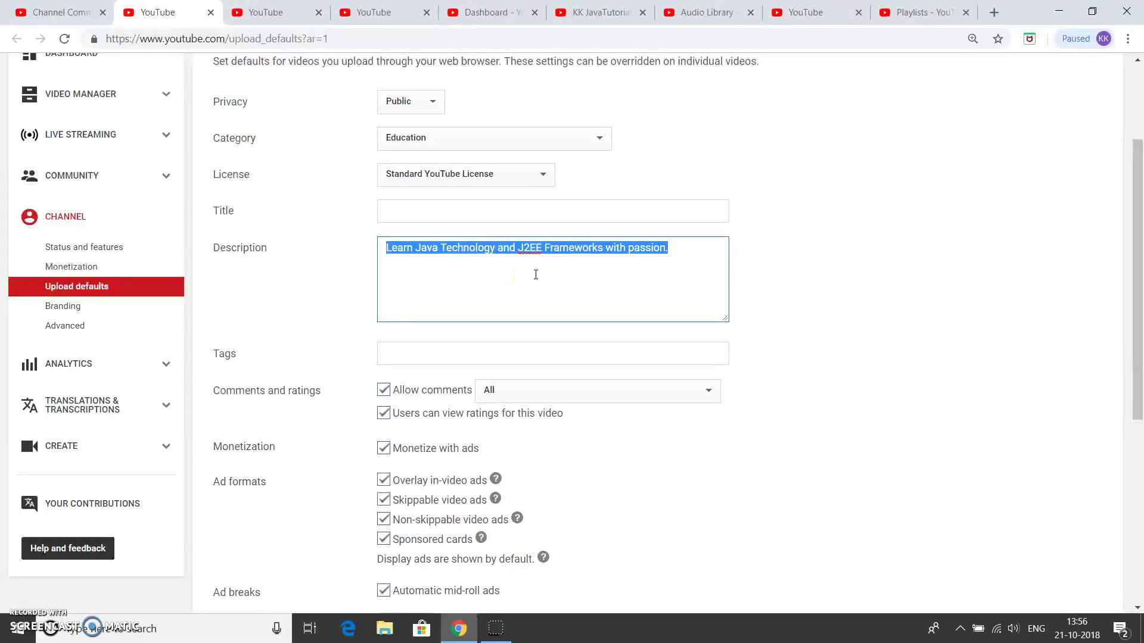
left_click_drag(700, 253, 392, 245)
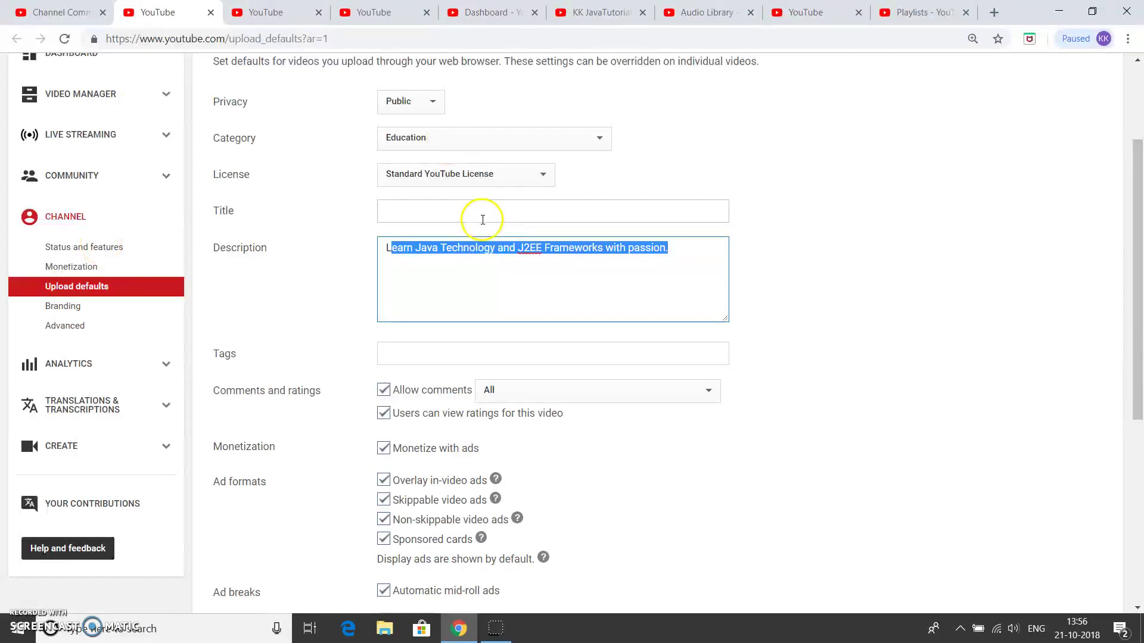
left_click(470, 295)
left_click_drag(684, 248, 425, 250)
scroll(500, 326, "down", 5)
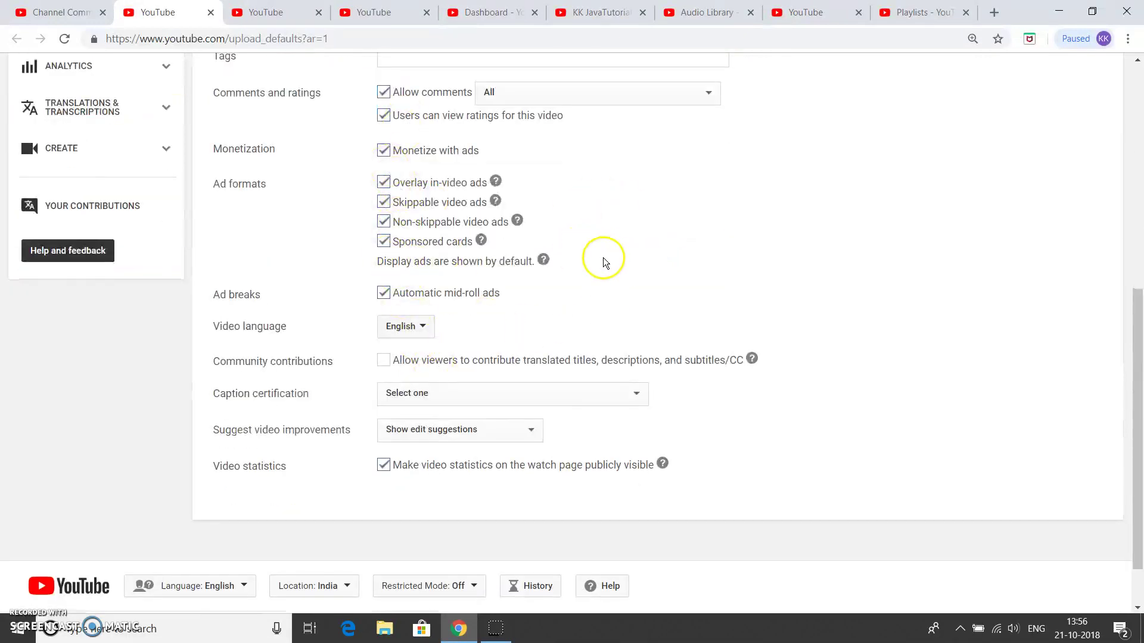
scroll(603, 258, "up", 3)
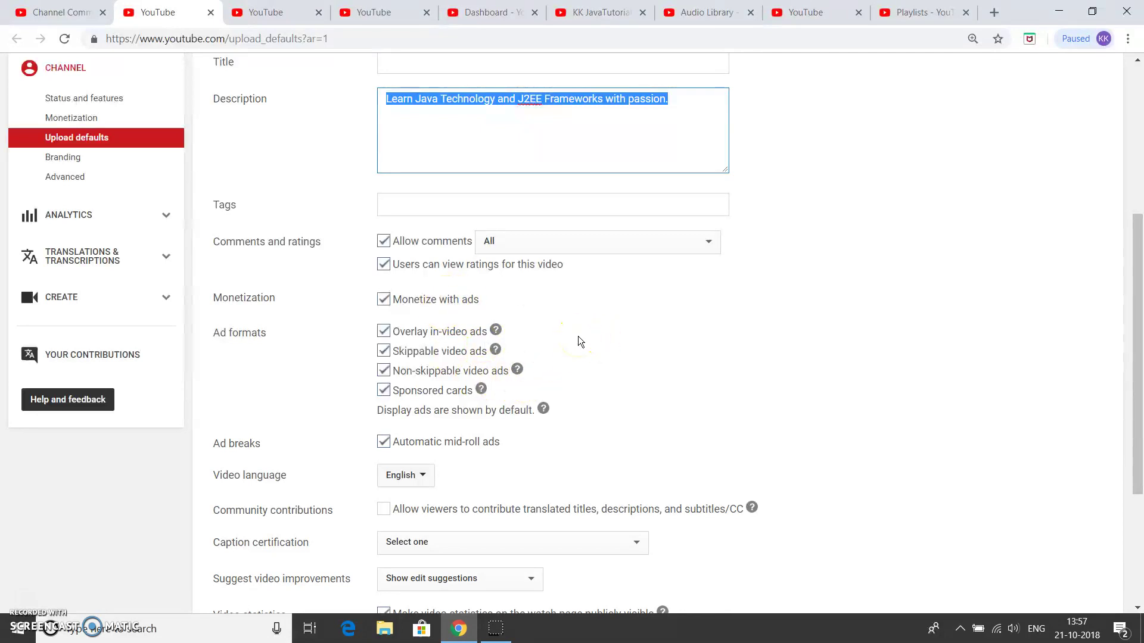
- Open the Community page from the other settings, review its moderation options, and close the YouTube Studio settings without saving
left_click(57, 10)
left_click(275, 201)
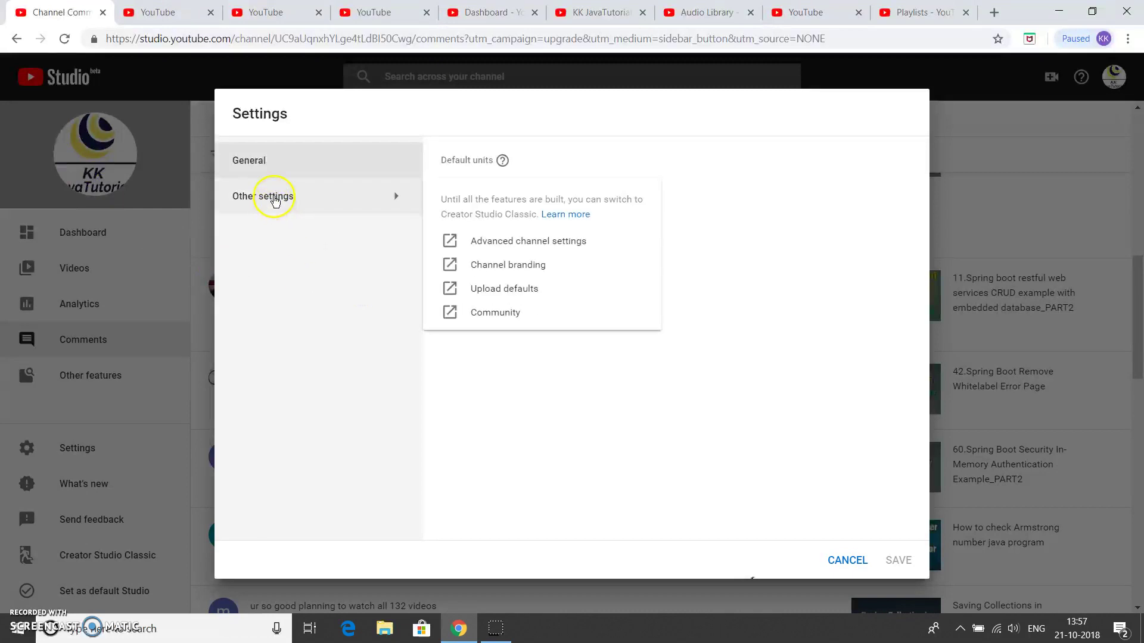
left_click(498, 313)
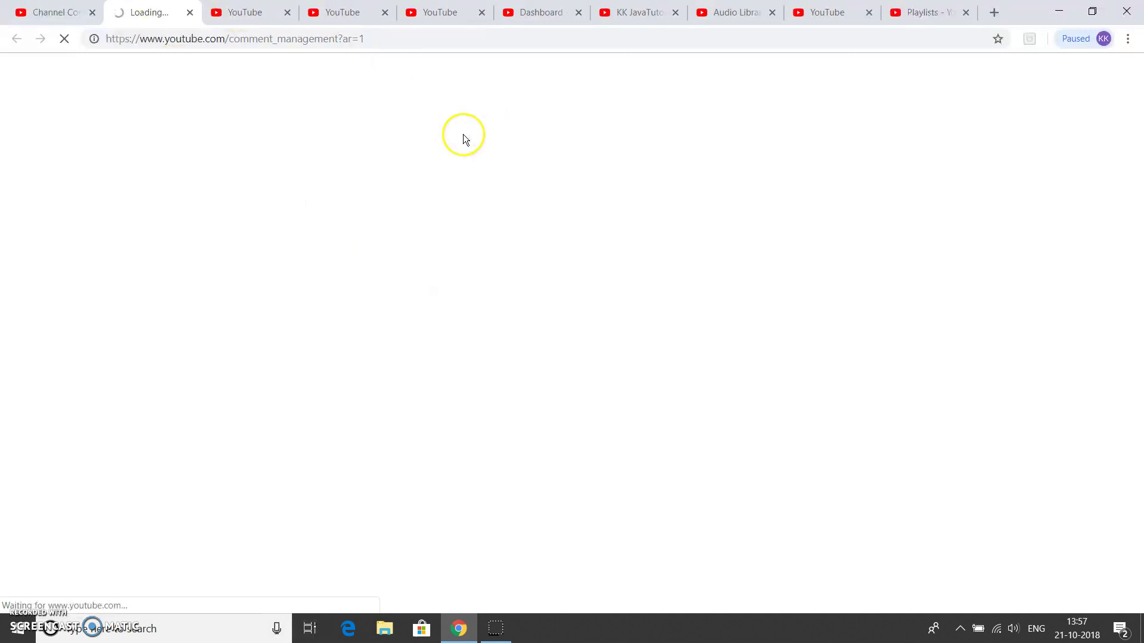
scroll(713, 346, "down", 4)
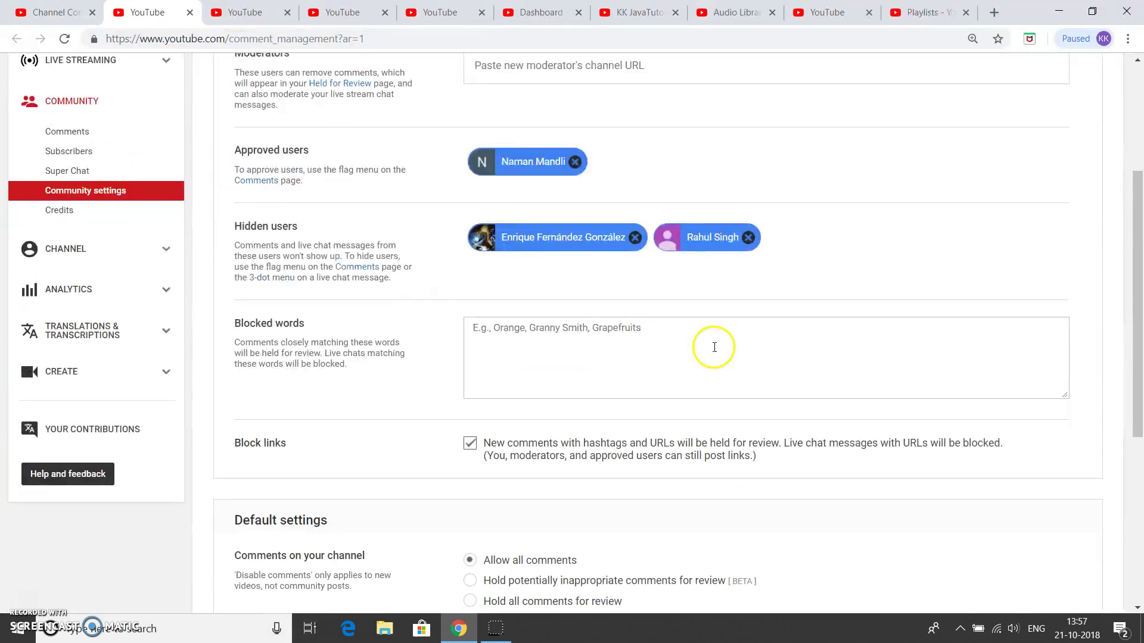
scroll(712, 347, "up", 4)
key("ctrl+shift+Tab")
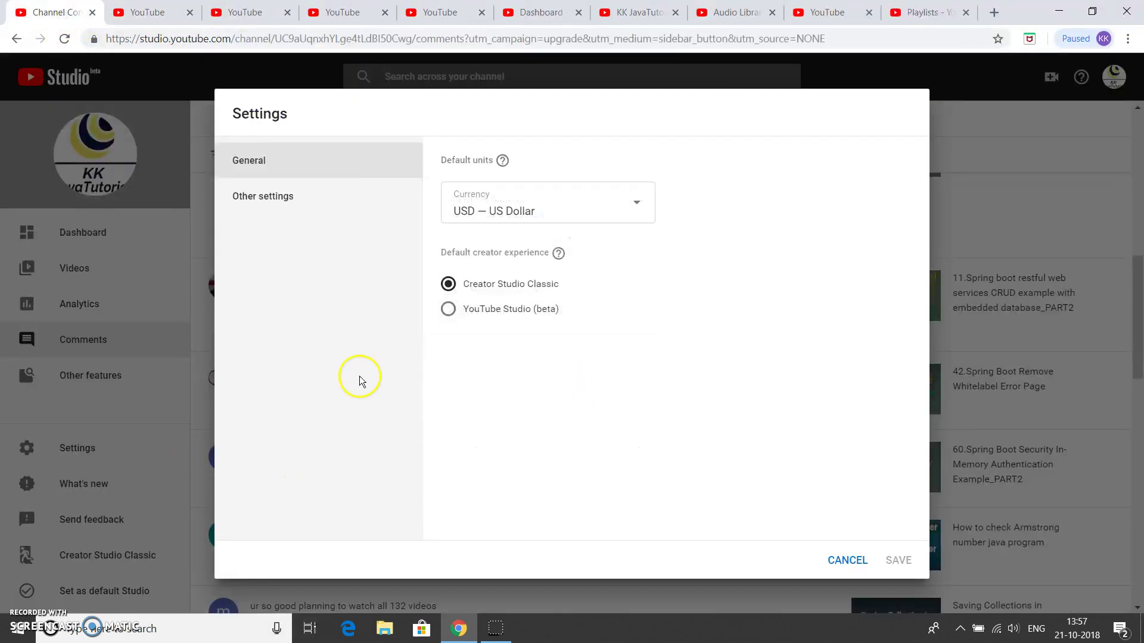
left_click(852, 561)
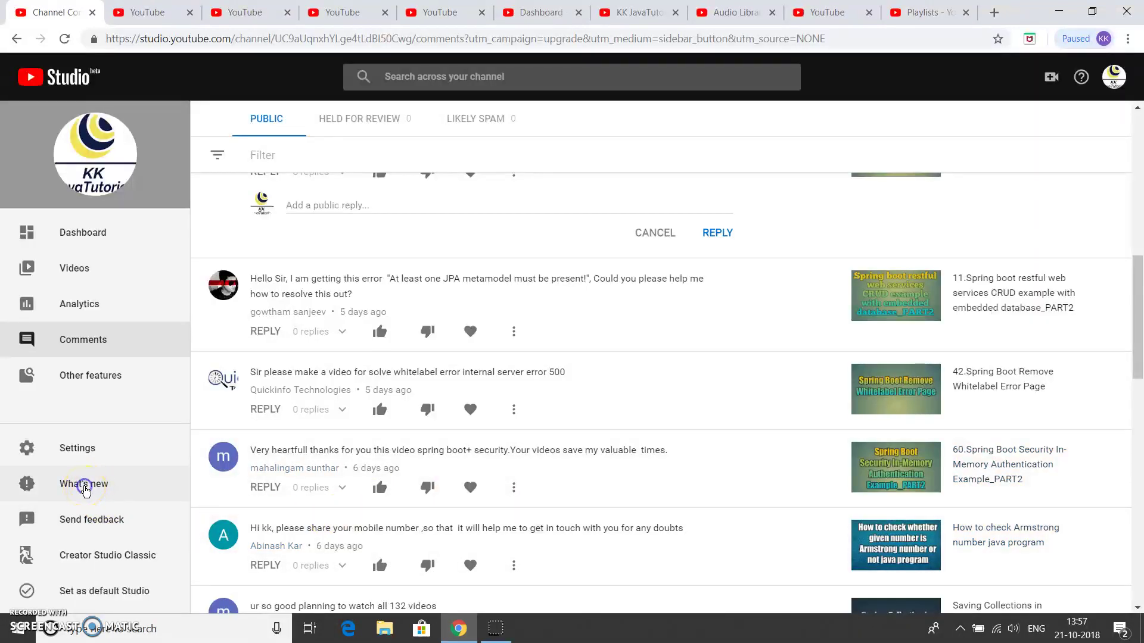
- Open What's new and look through the Updates article down to its end
left_click(85, 489)
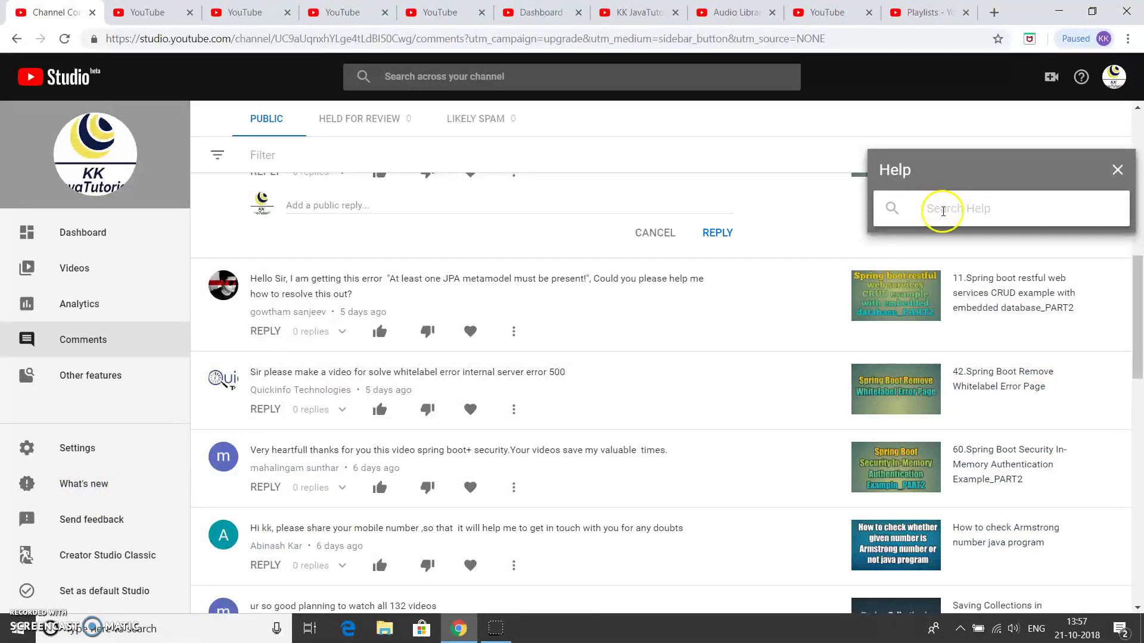
left_click(943, 211)
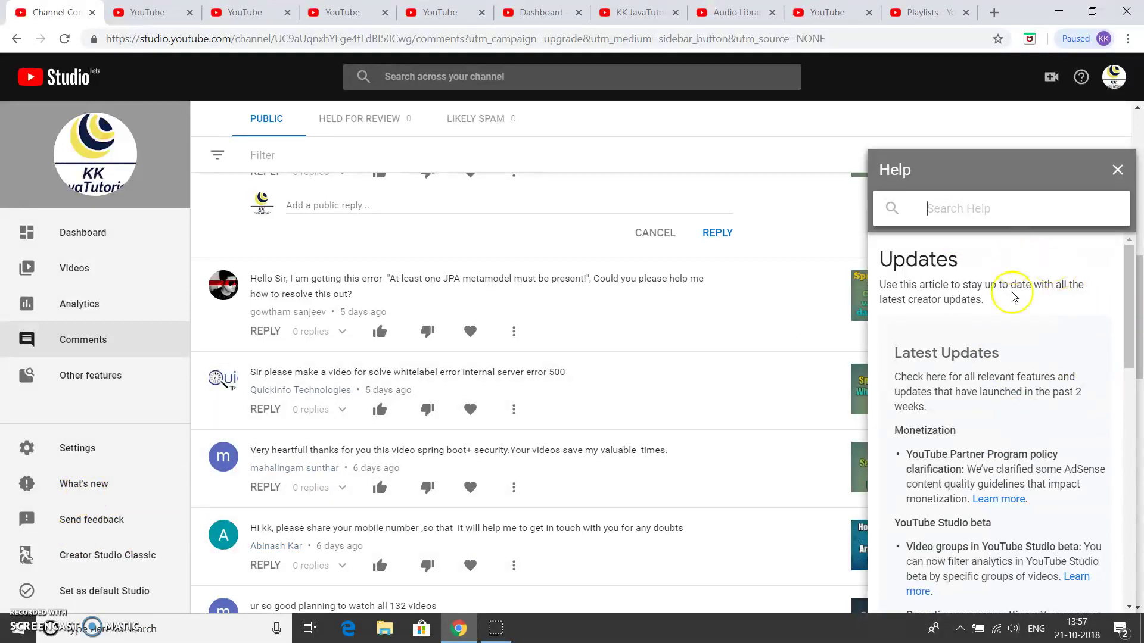
left_click_drag(1130, 324, 1139, 538)
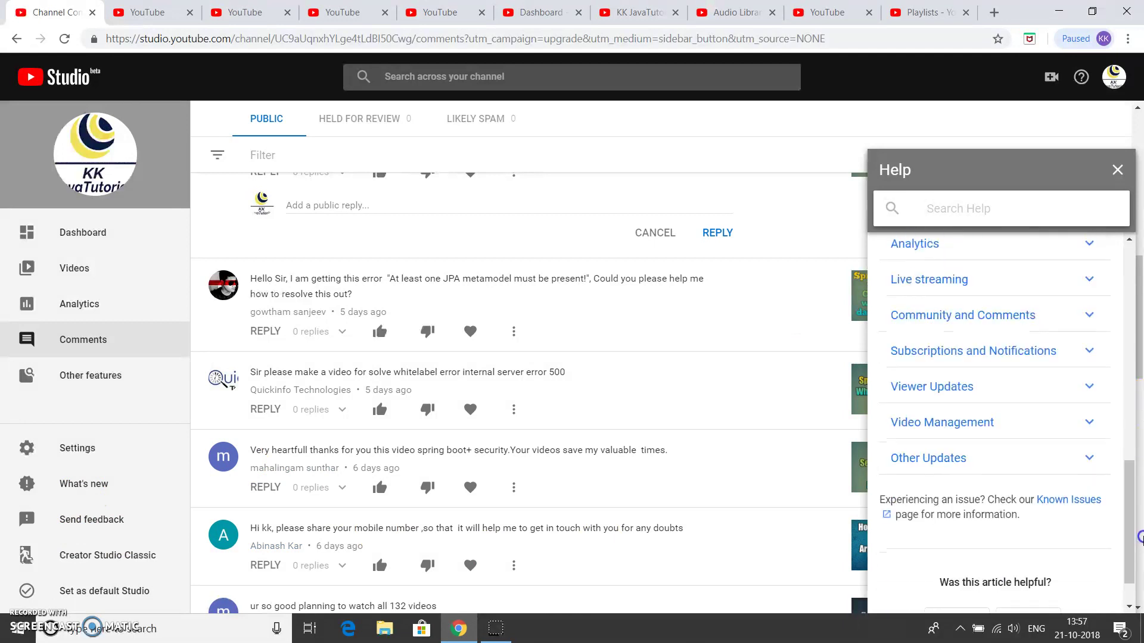
- Close the help article, open the Send feedback form to view it, and cancel it without sending anything
left_click(1117, 170)
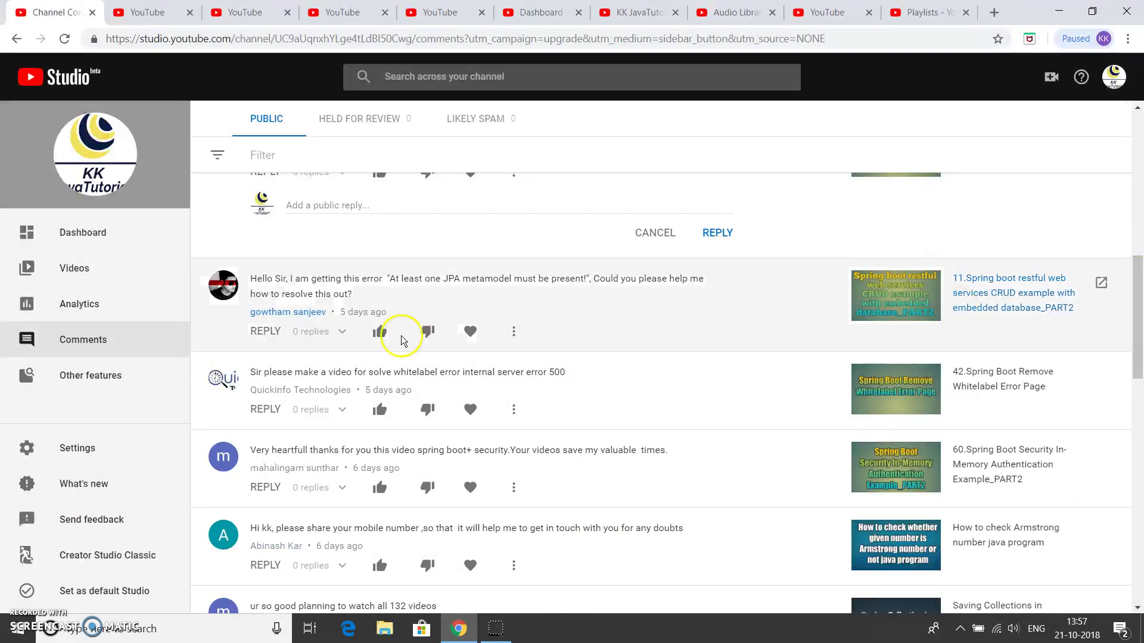
left_click(88, 527)
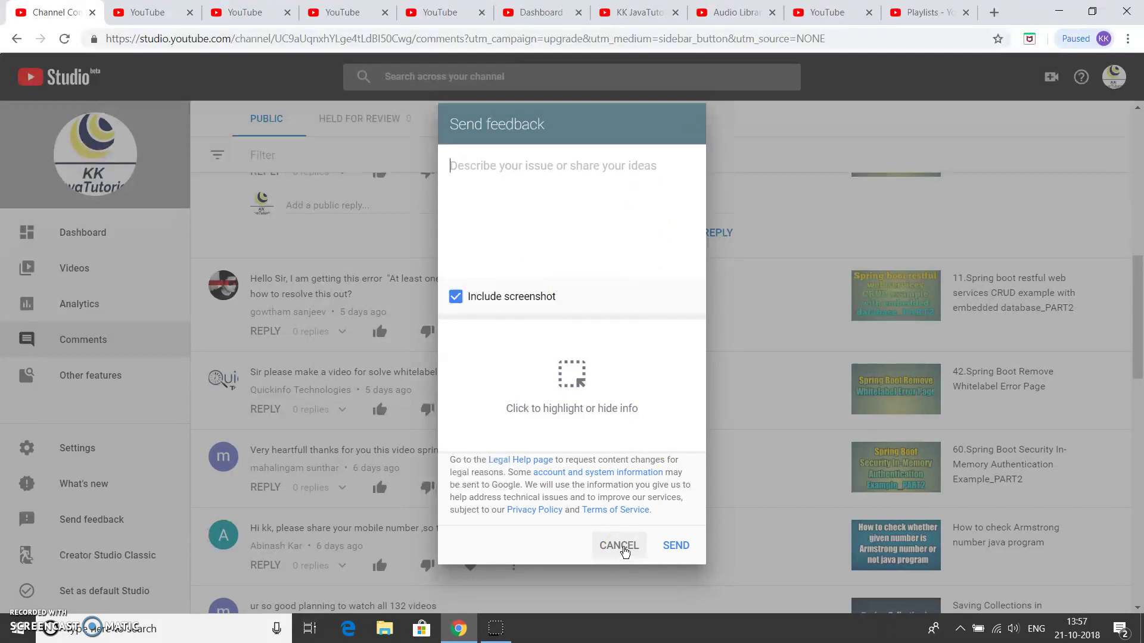
left_click(620, 546)
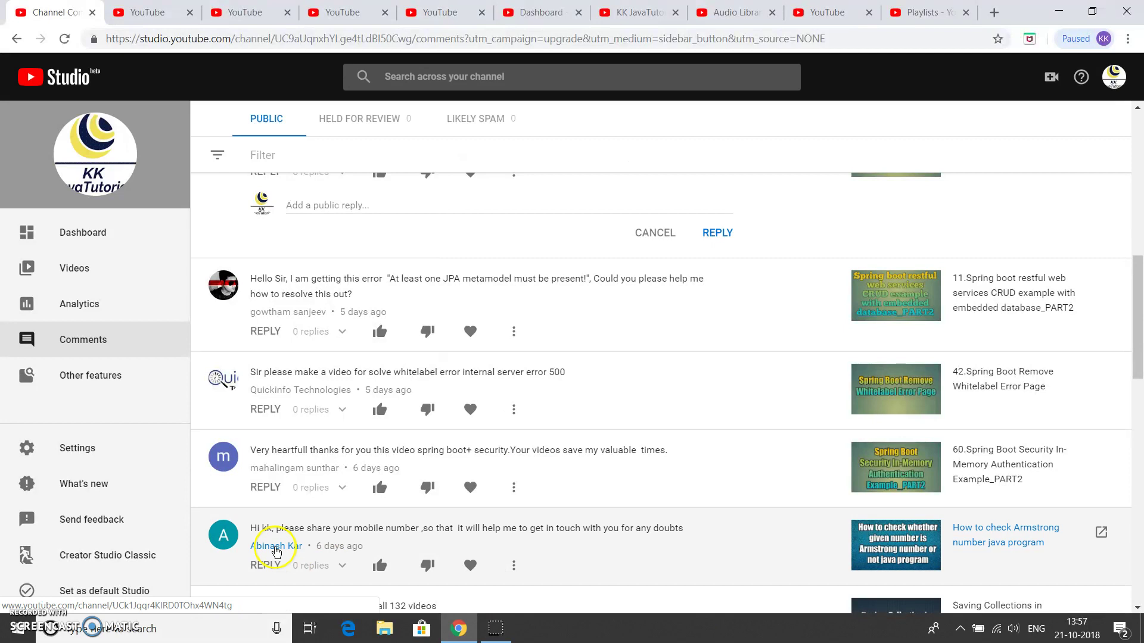
- Set YouTube Studio as the default and switch to Creator Studio Classic, submitting "I would need more time to learn how to use it" as the reason
left_click(117, 593)
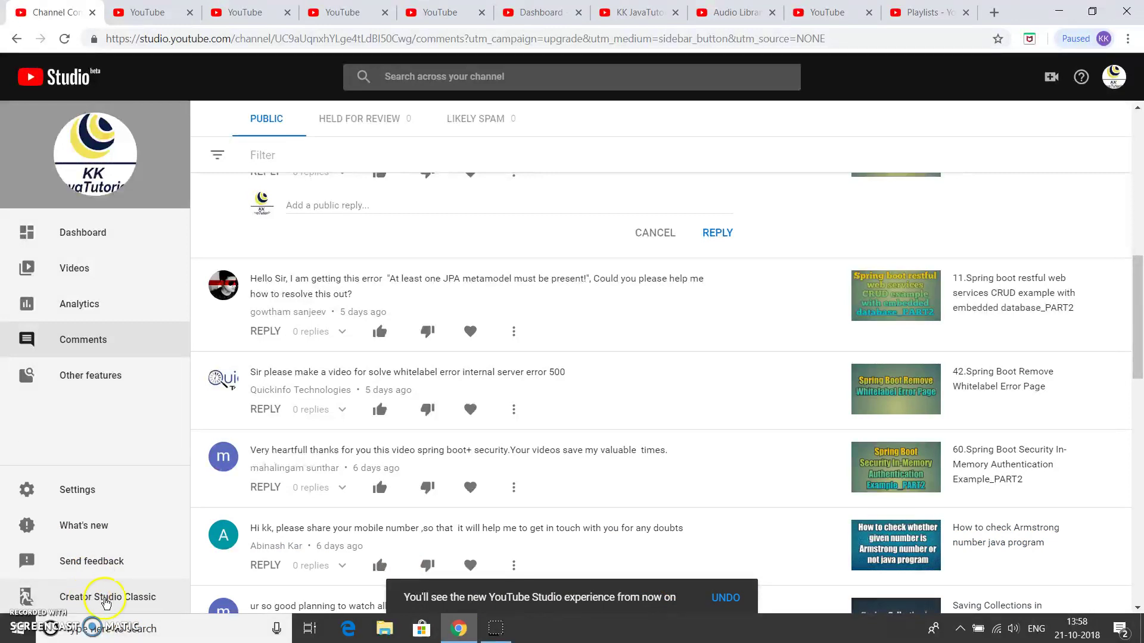
left_click(106, 600)
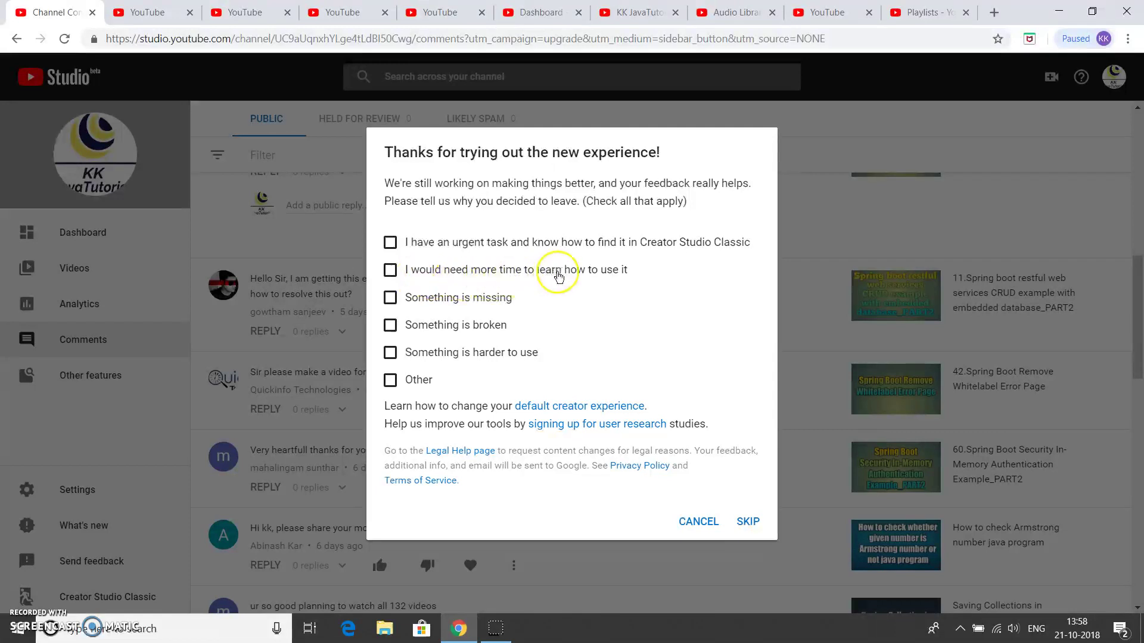
left_click(390, 271)
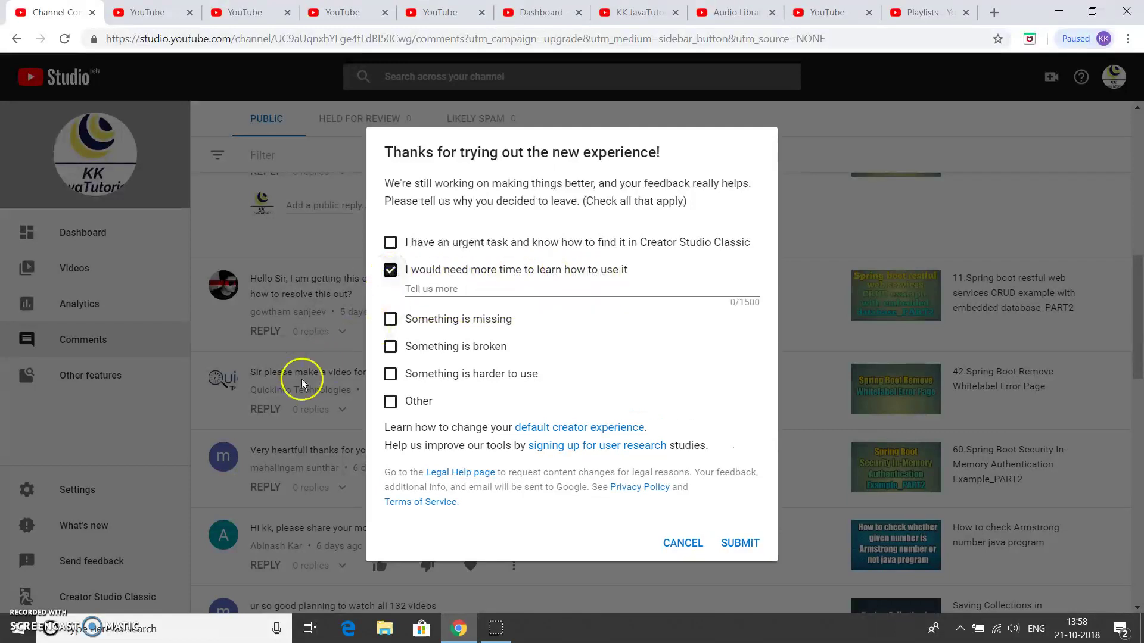
left_click(737, 542)
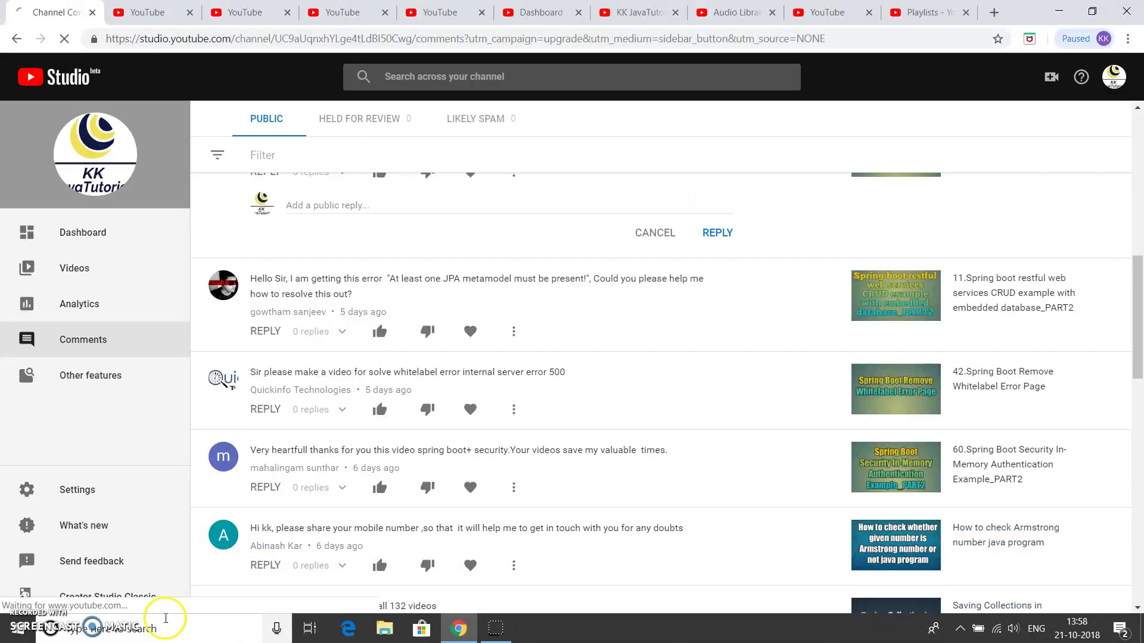
left_click(103, 594)
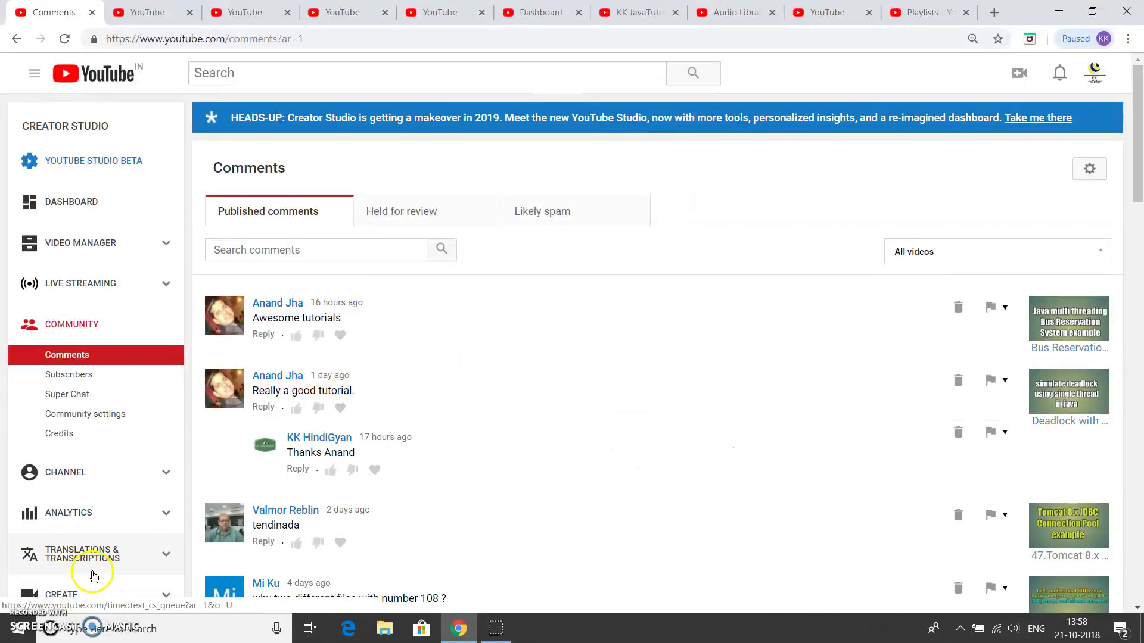
- View the account menu in Creator Studio Classic and return to YouTube Studio beta
left_click(1095, 73)
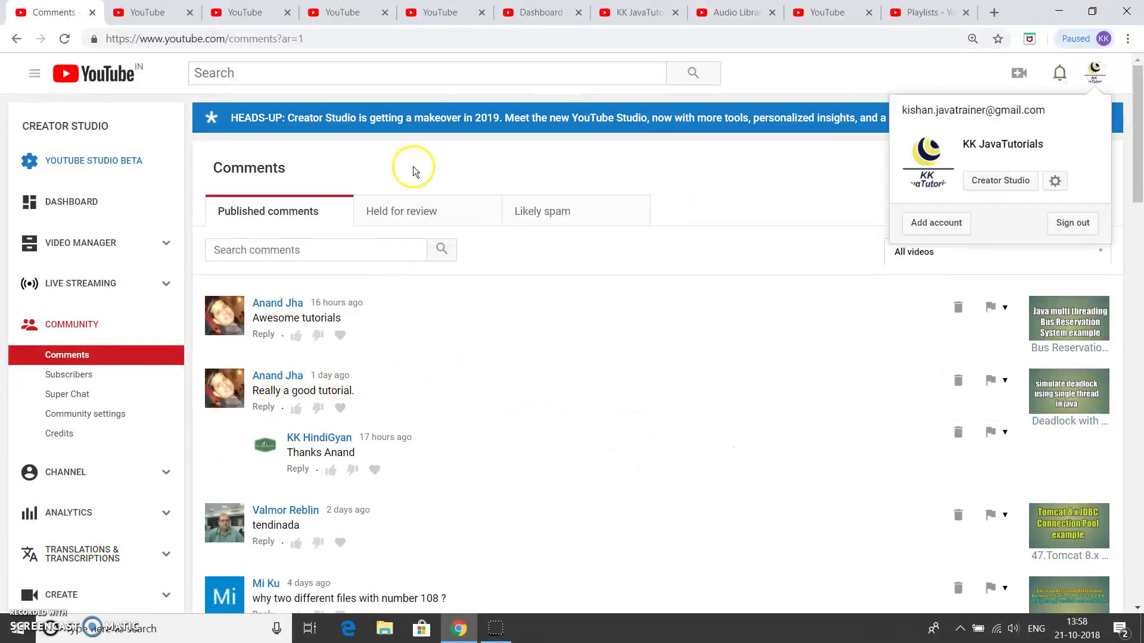
left_click(82, 162)
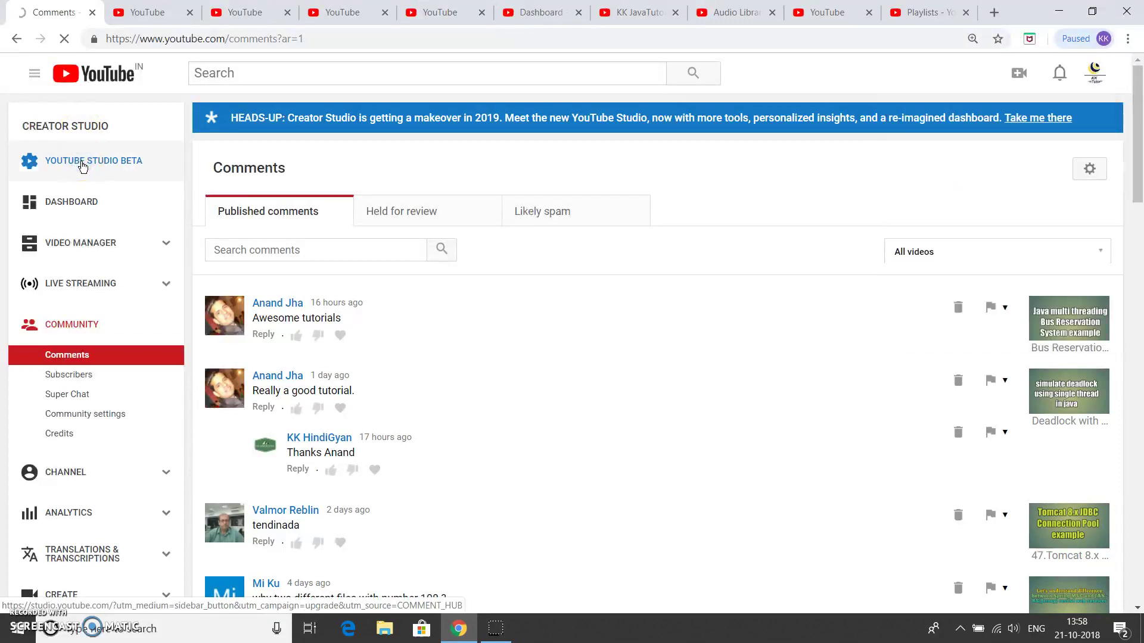
left_click(100, 169)
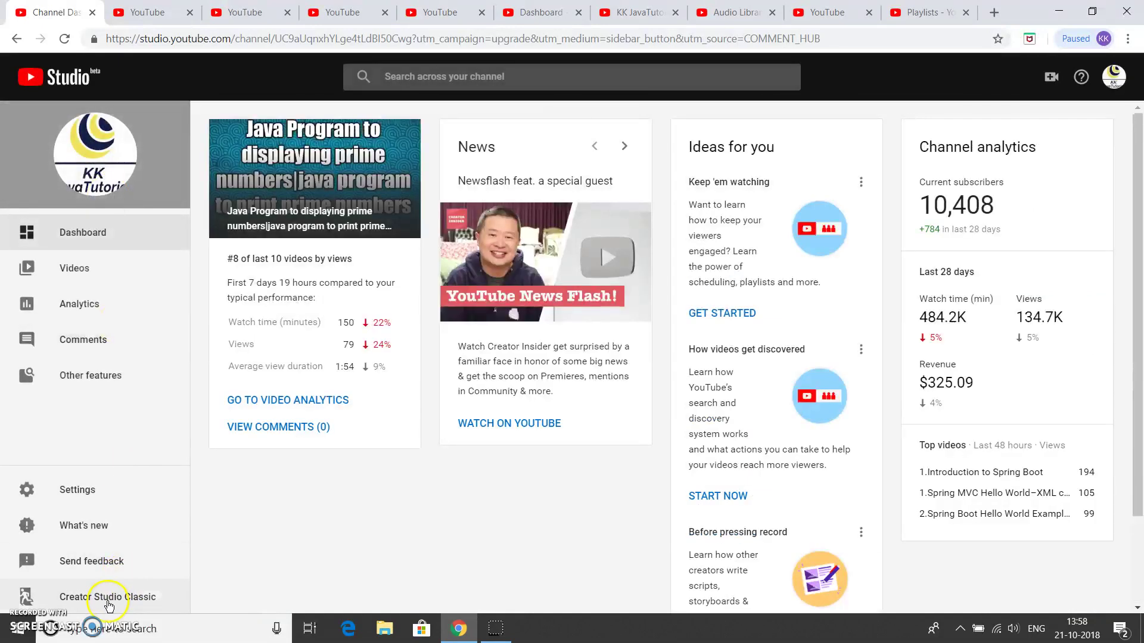
- Switch from YouTube Studio beta to the Creator Studio Classic dashboard and back, twice in a row
left_click(107, 598)
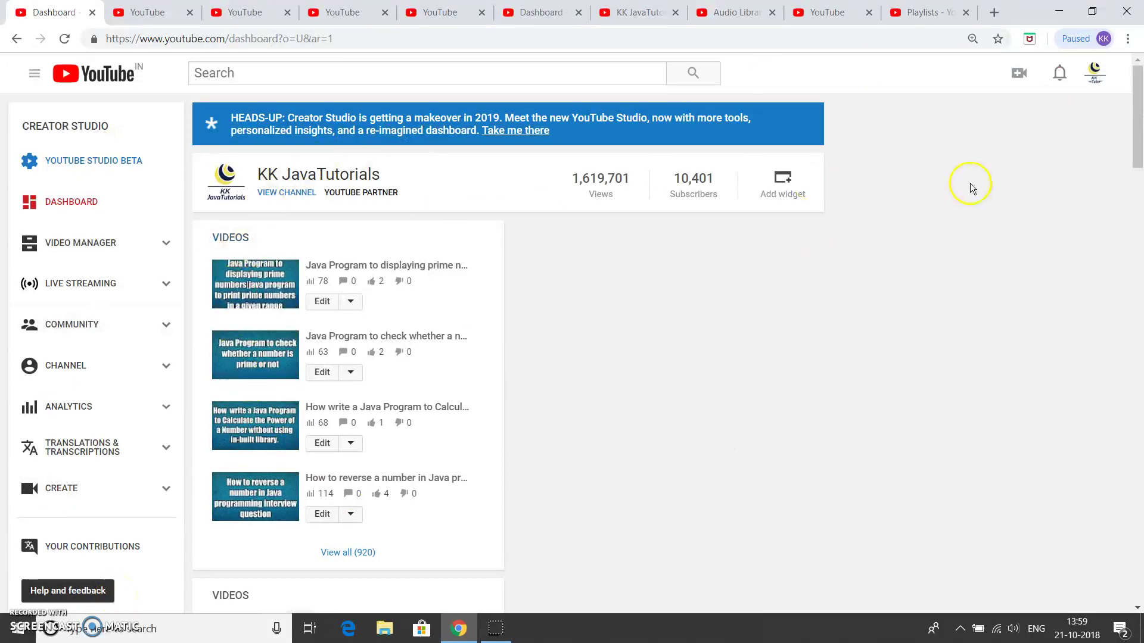
left_click(91, 162)
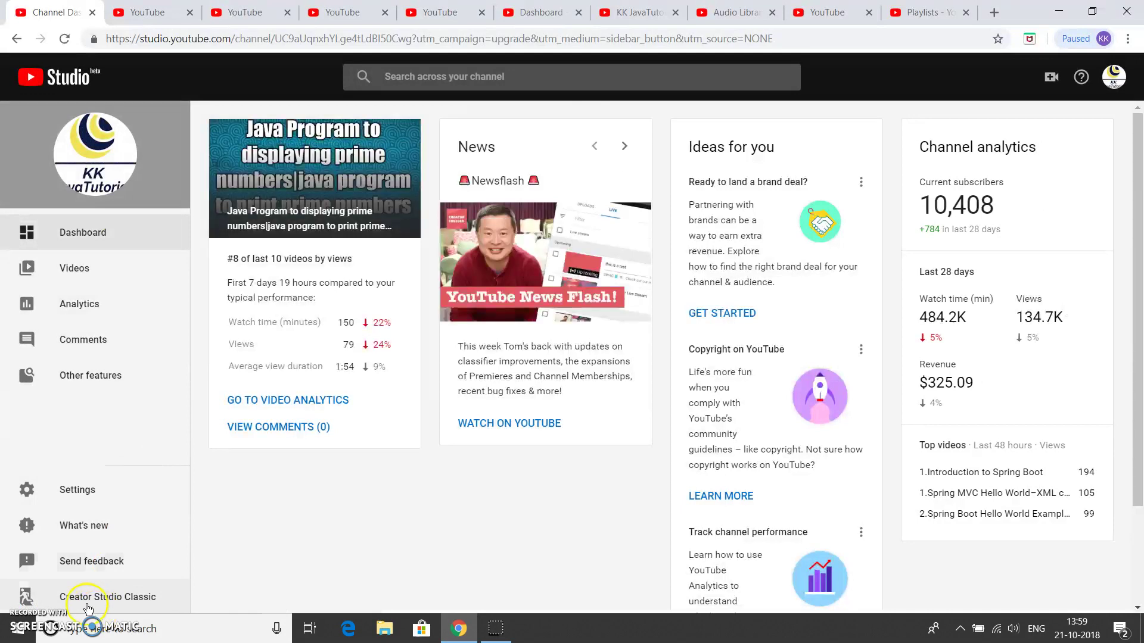
left_click(112, 603)
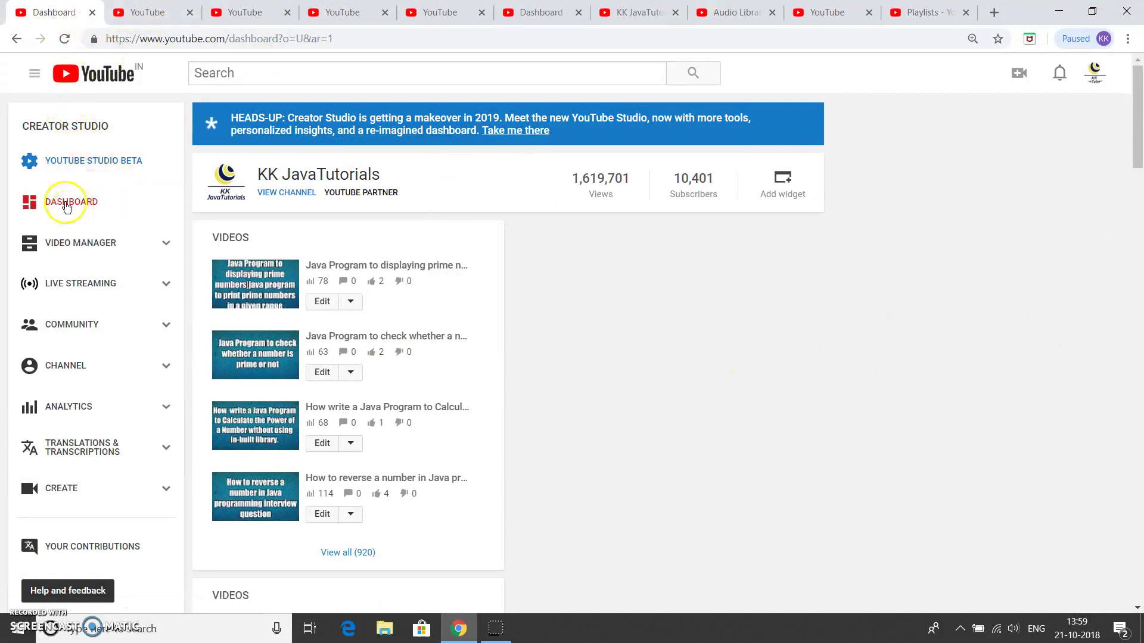
left_click(74, 166)
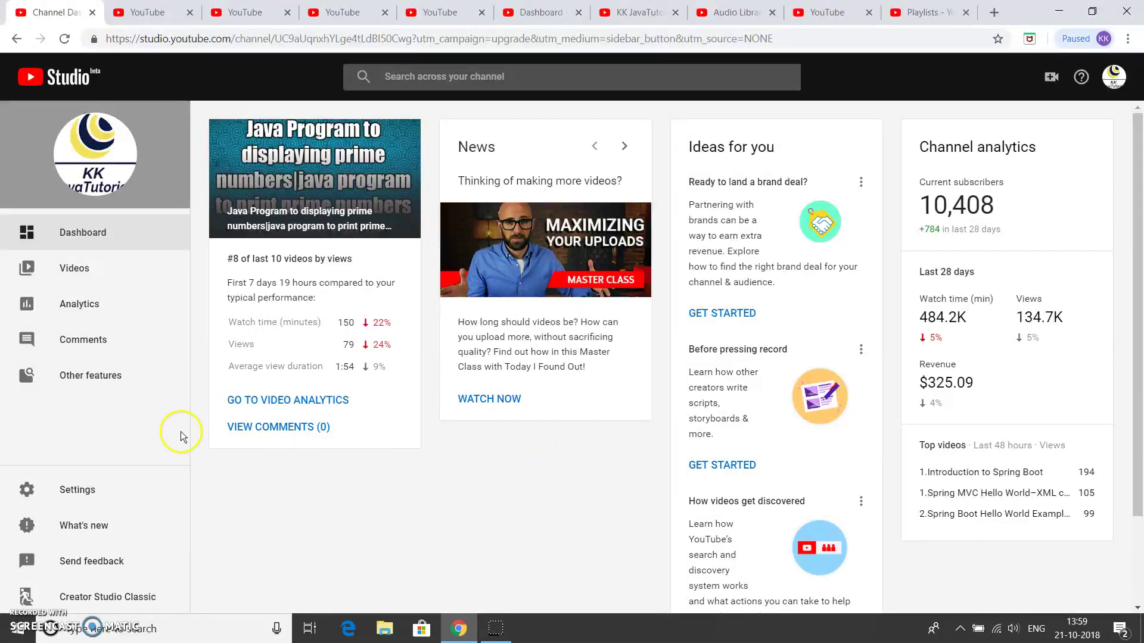
left_click(99, 374)
- Close all the extra YouTube browser tabs, keeping only the YouTube Studio Channel Dashboard open
left_click(967, 12)
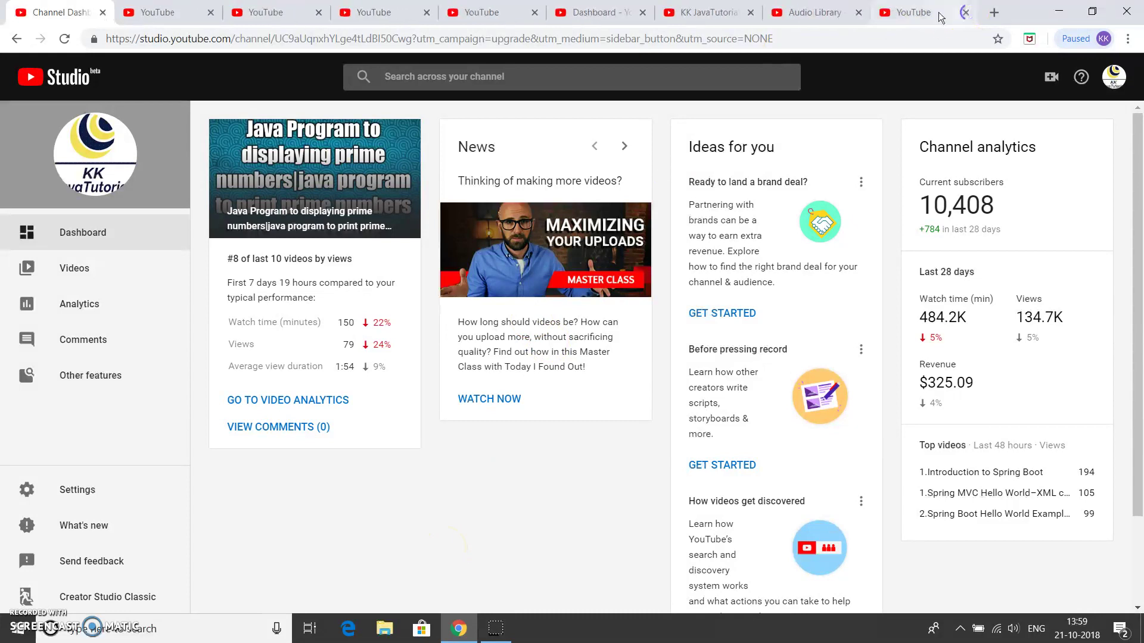
left_click(965, 13)
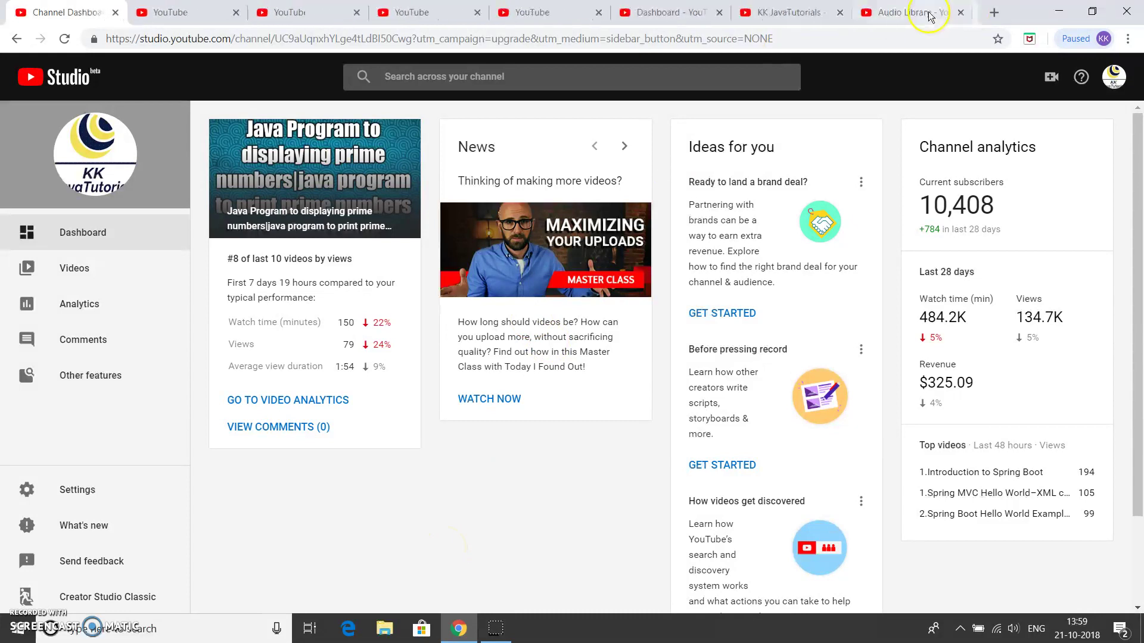
left_click(967, 13)
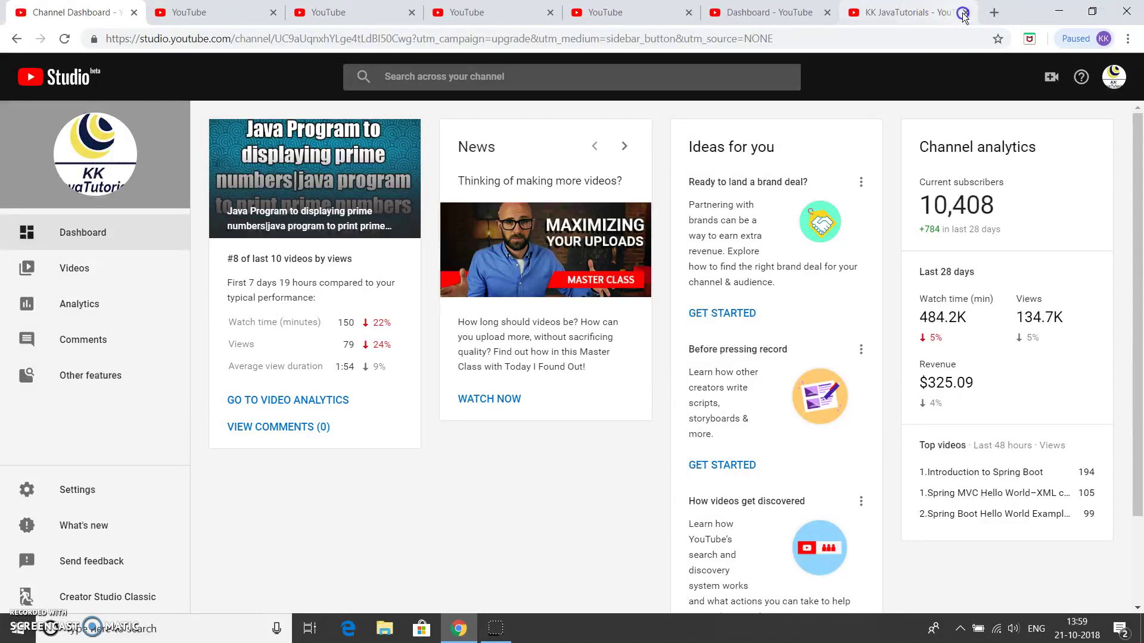
left_click(963, 13)
left_click(963, 13)
left_click(885, 13)
left_click(707, 13)
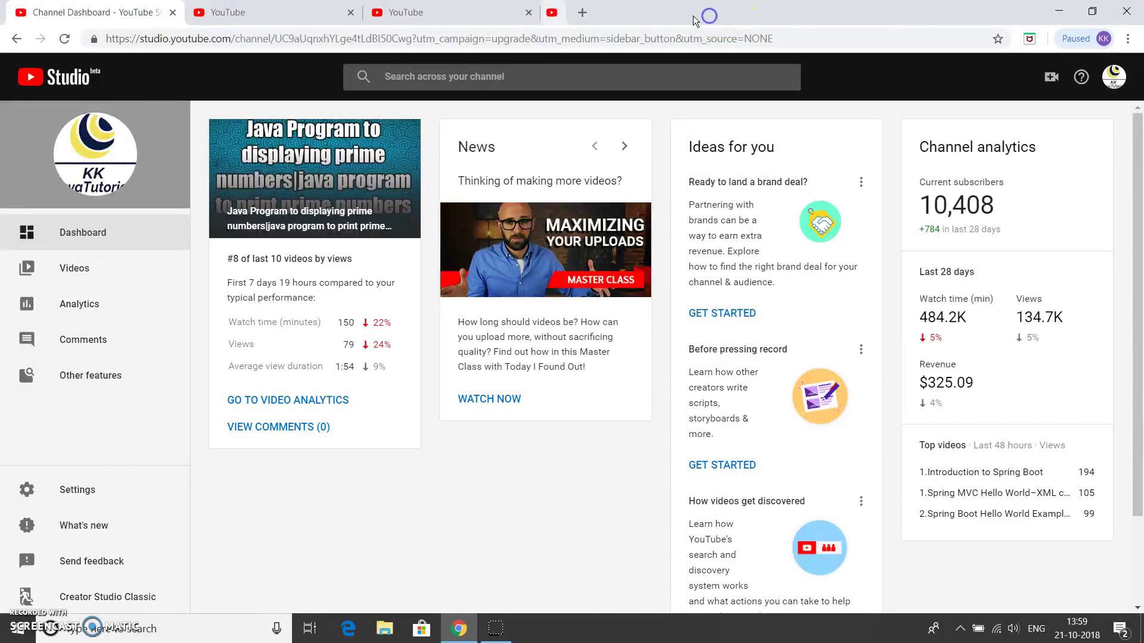
left_click(528, 13)
left_click(350, 12)
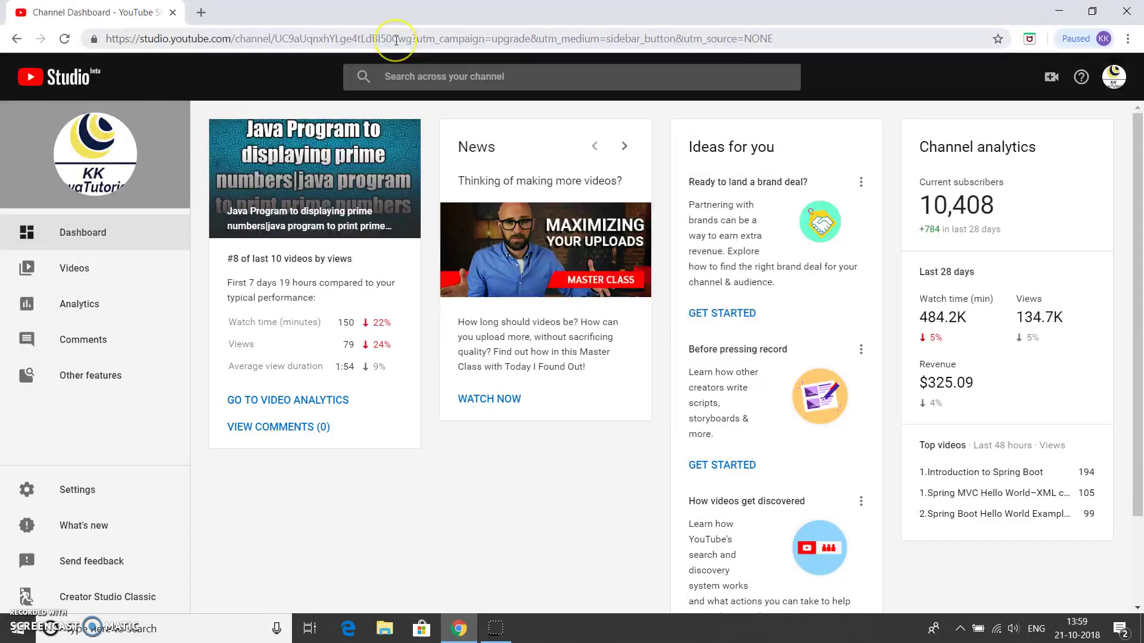